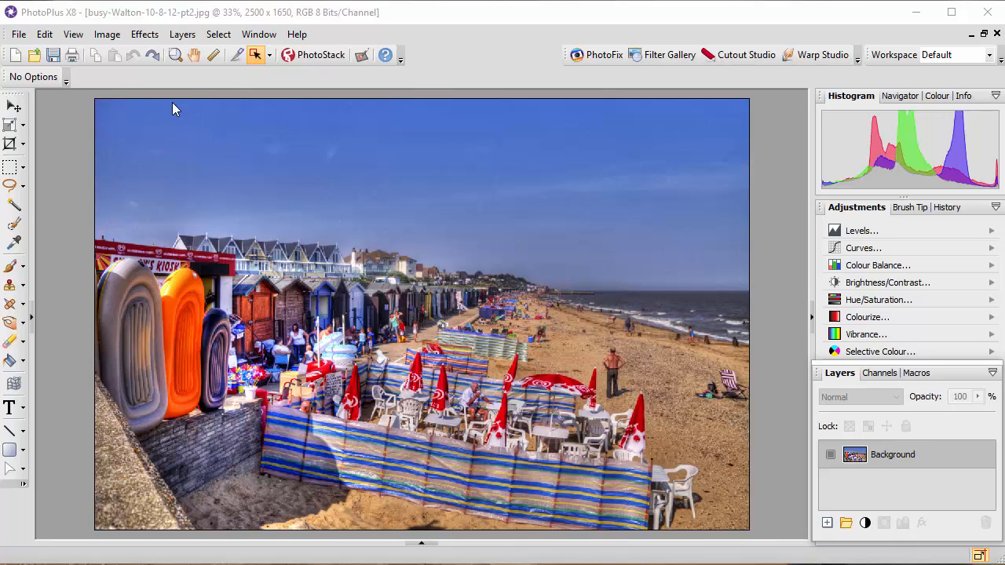
Open the Depth of Field blur effect on the beach photo and set the focus type to Tilt Shift
left_click(142, 36)
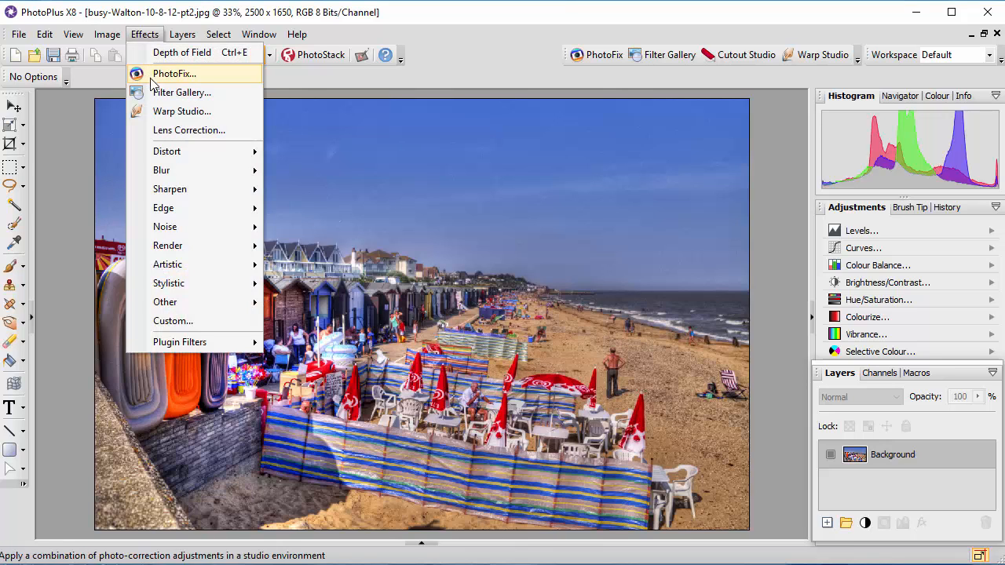
mouse_move(182, 172)
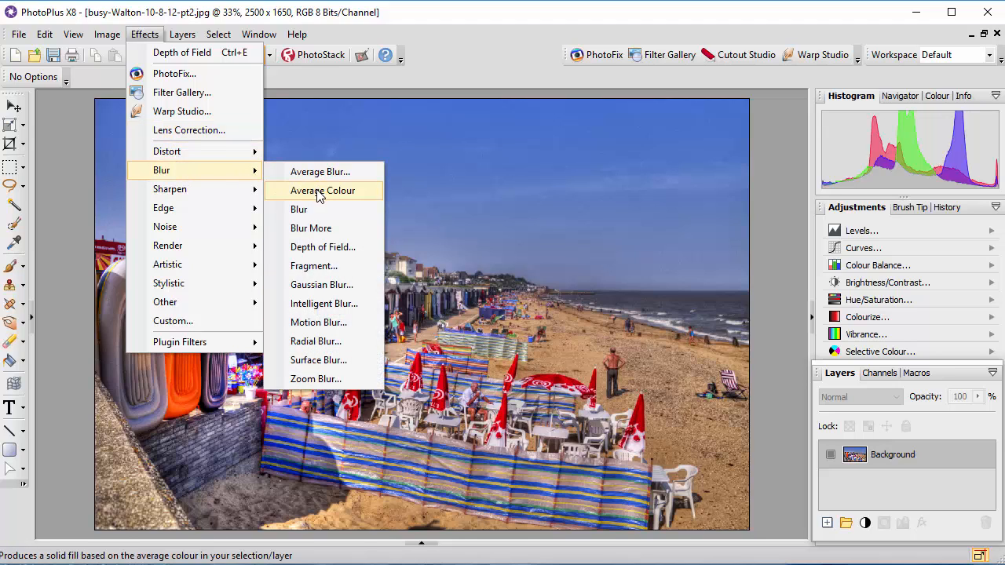
left_click(322, 248)
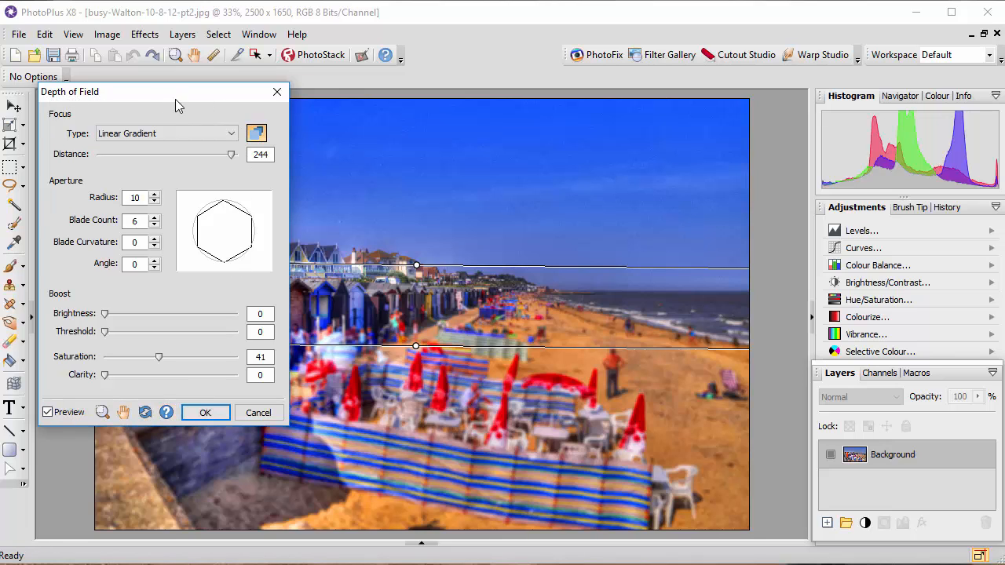
left_click(232, 135)
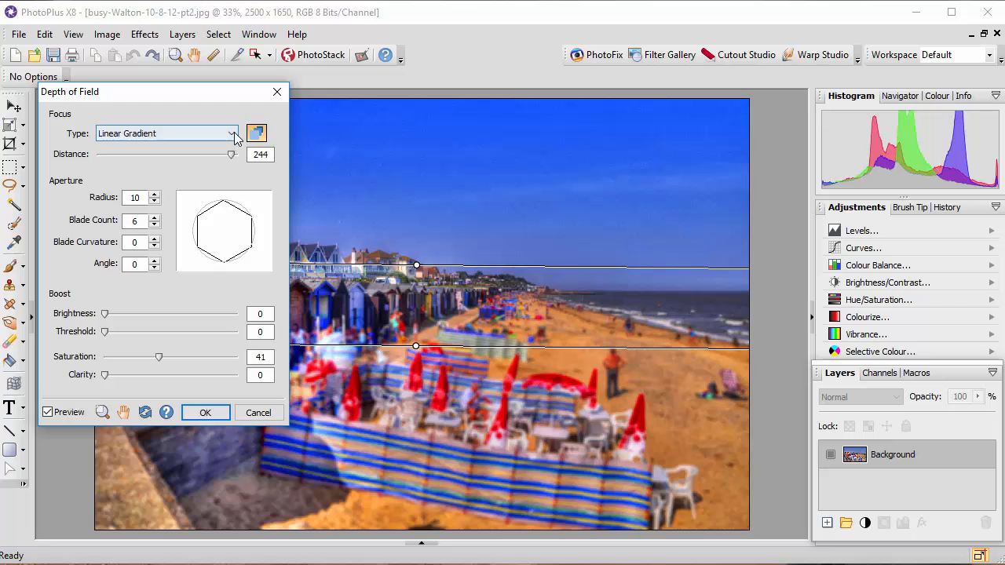
left_click(145, 147)
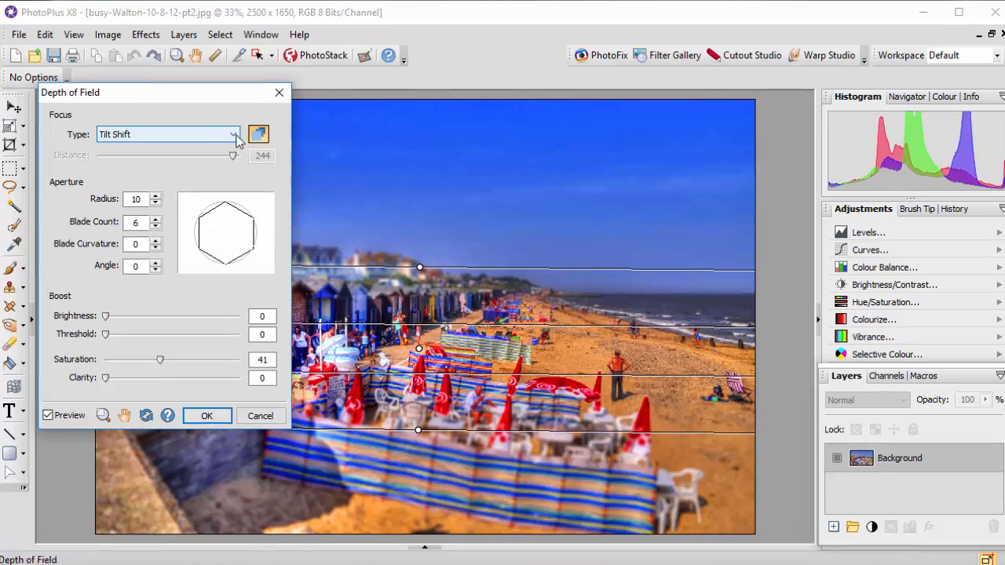
left_click(230, 137)
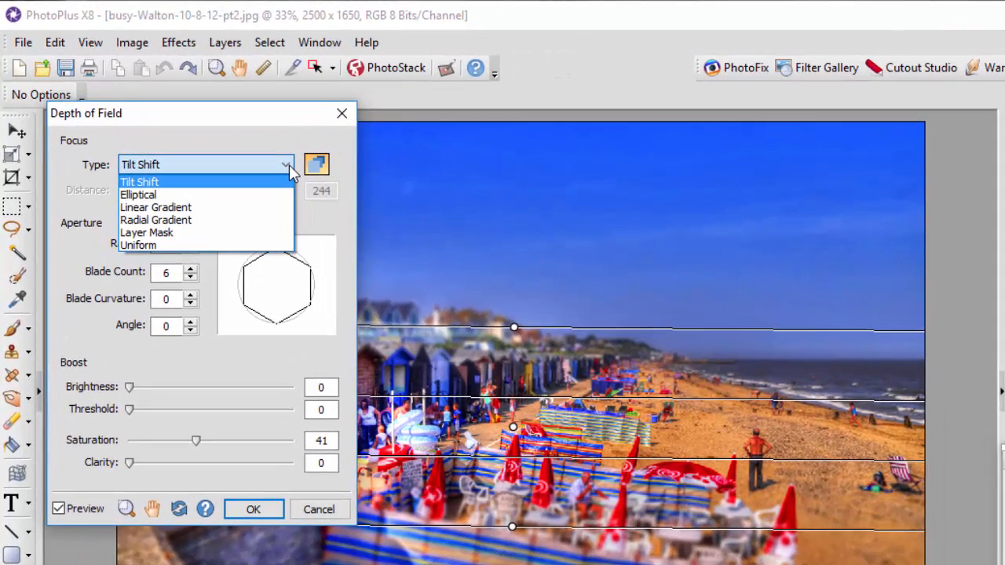
left_click(289, 167)
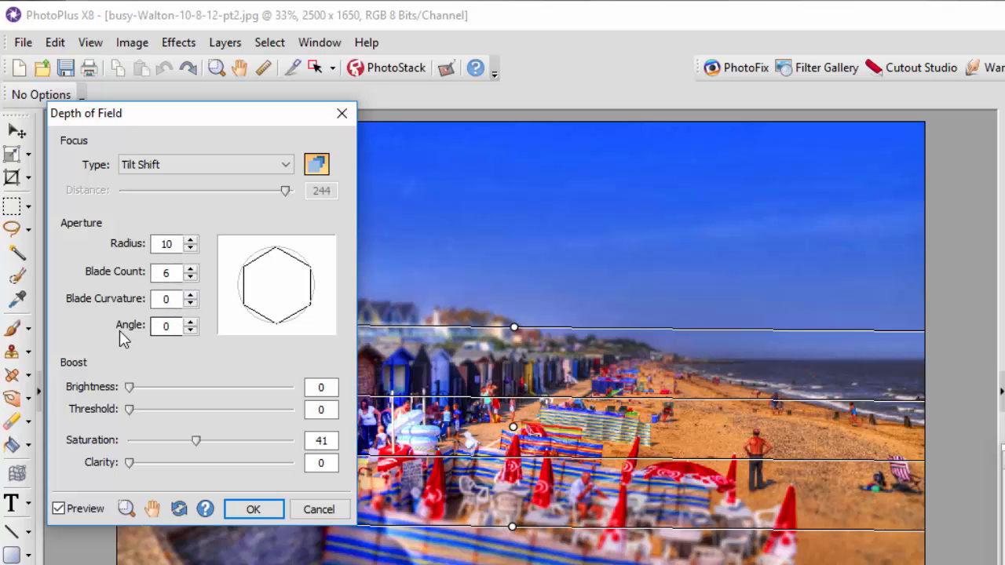
Try raising the aperture radius to 31 and return it to 10
left_click(191, 241)
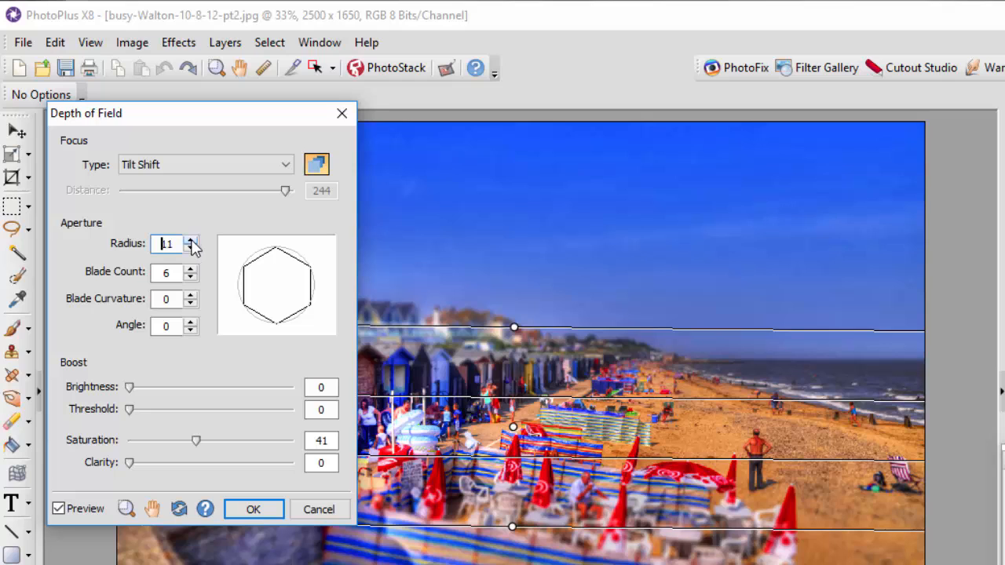
left_click_drag(191, 244, 192, 244)
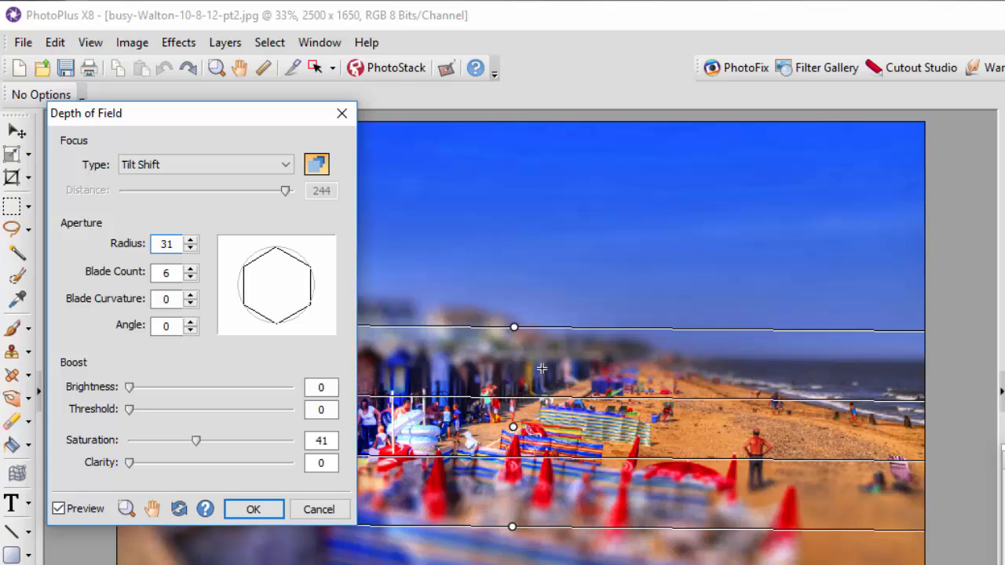
left_click(190, 248)
left_click(190, 248)
left_click(190, 248)
left_click(190, 248)
left_click(190, 248)
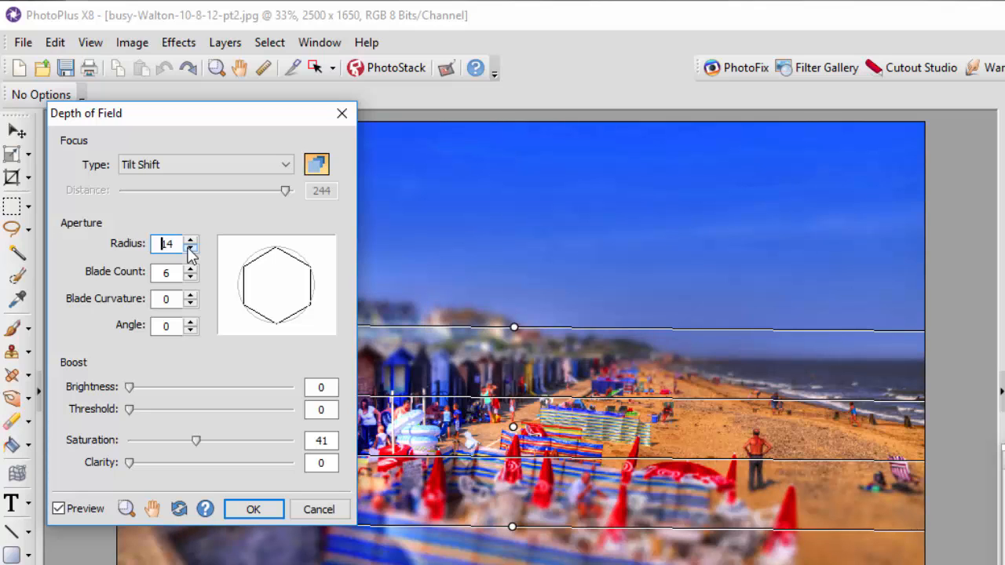
left_click(190, 248)
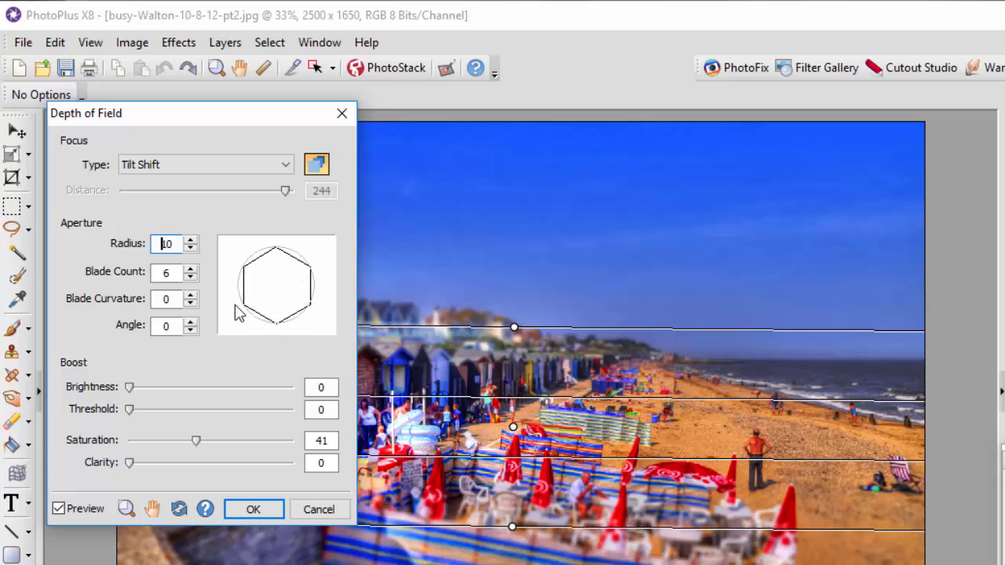
Try aperture blade counts of 3 and 10, and return the blade count to 6
left_click(190, 278)
left_click(190, 277)
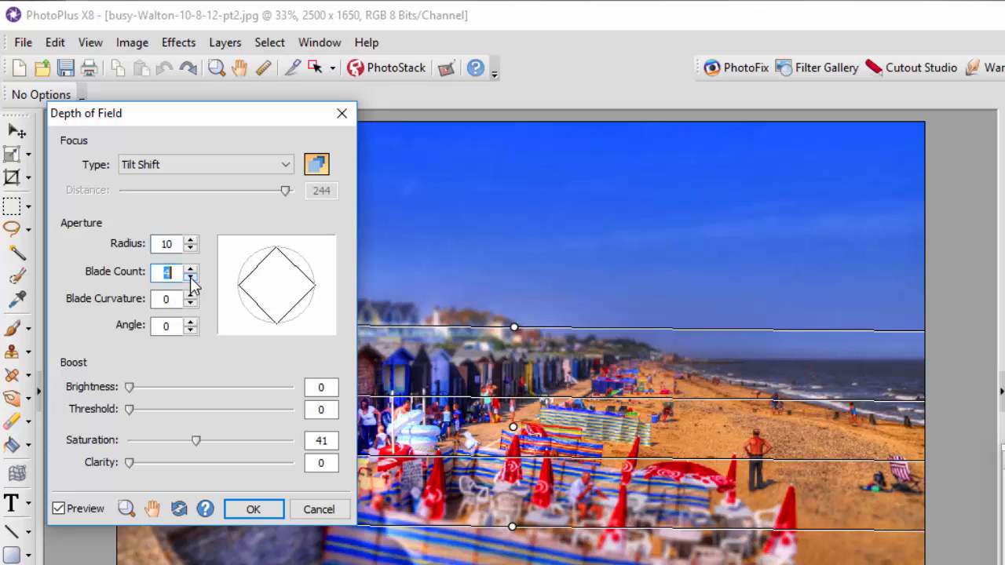
left_click(190, 278)
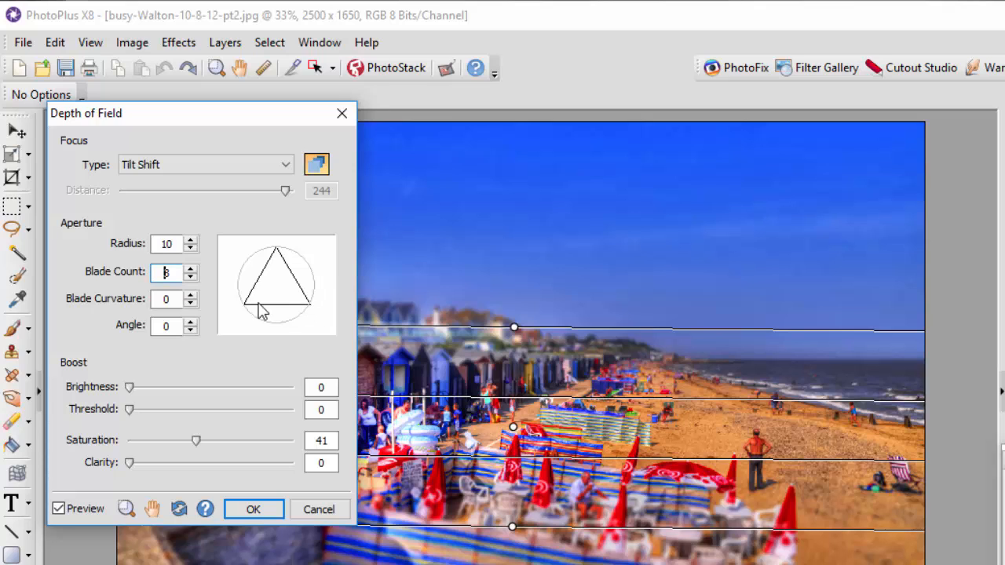
left_click(189, 270)
left_click(189, 271)
left_click(189, 271)
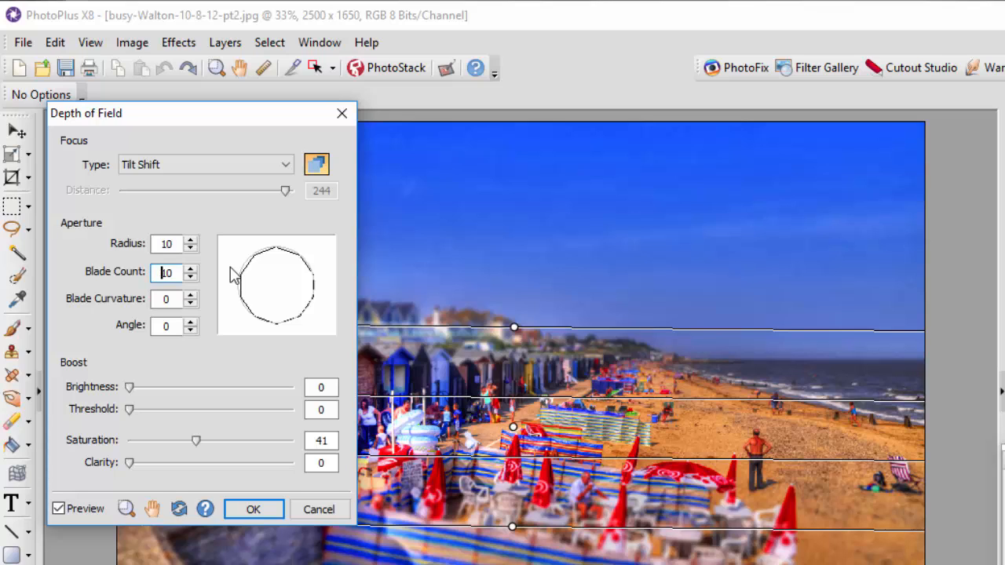
left_click(190, 277)
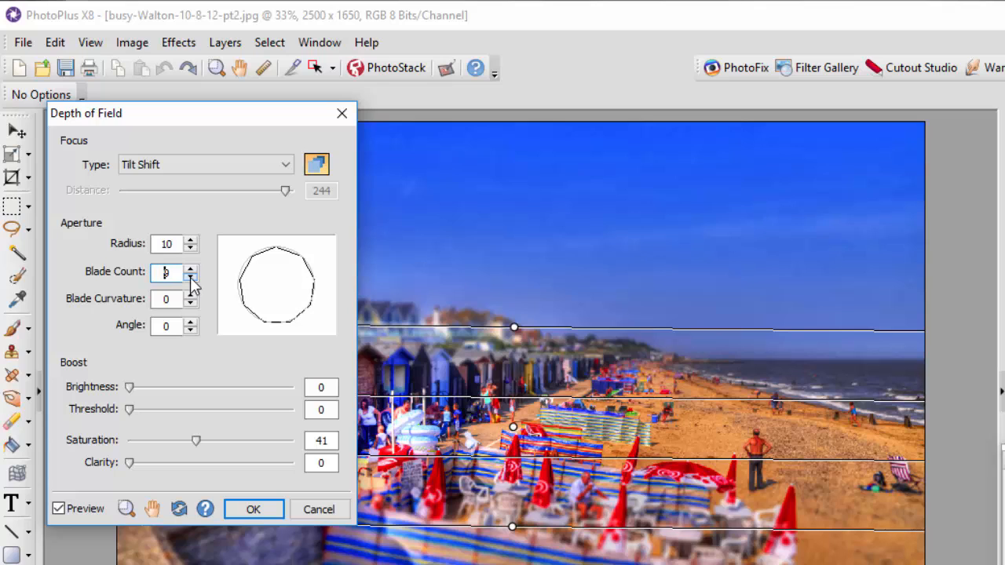
left_click(191, 276)
left_click(191, 276)
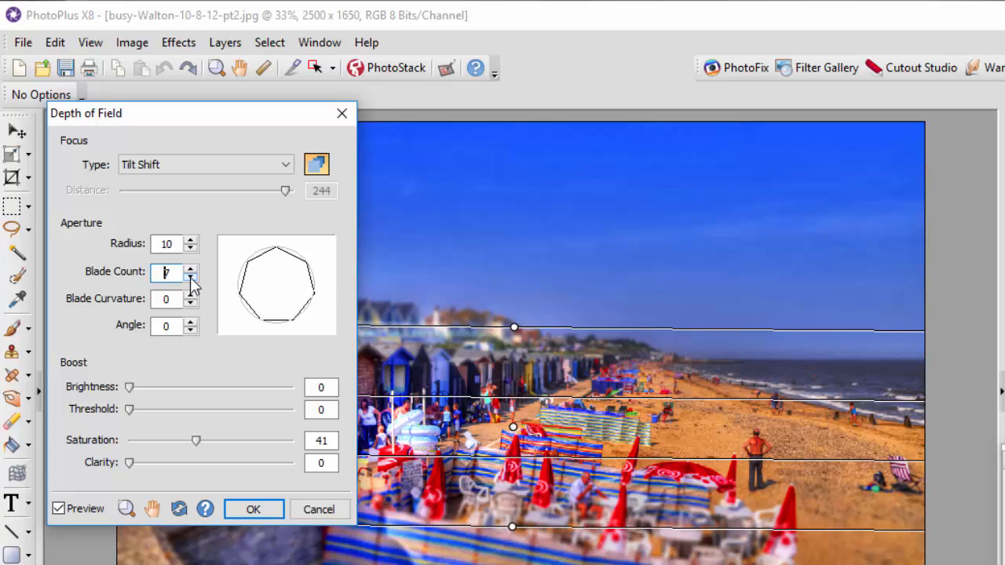
left_click(191, 276)
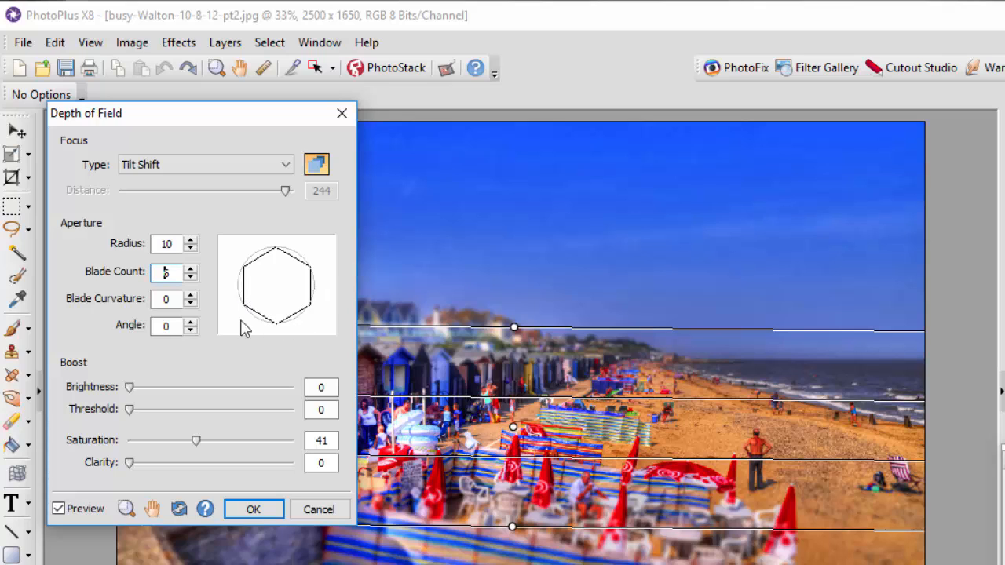
Try a blade curvature of 55 and a different aperture angle, returning both settings to 0
left_click(190, 297)
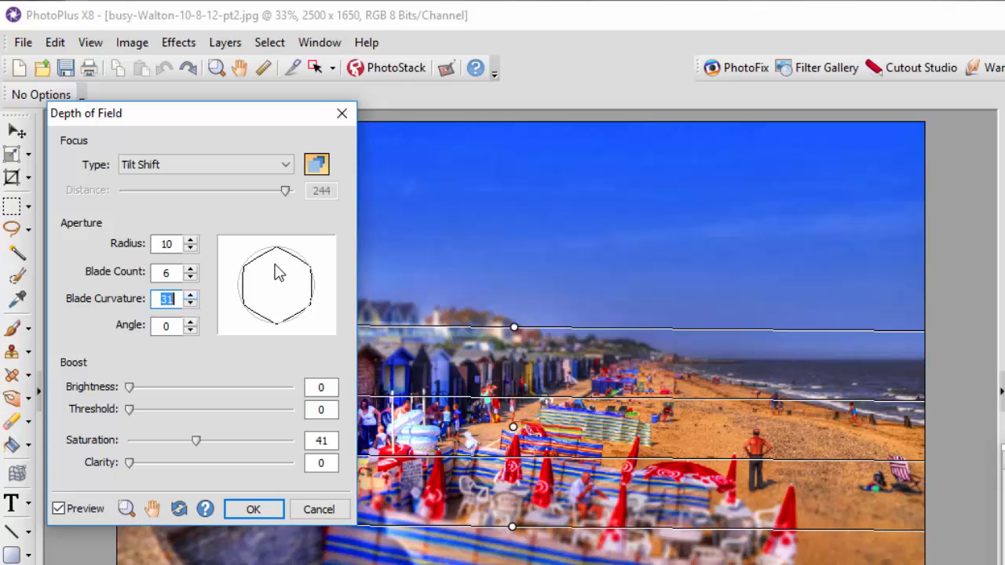
left_click(190, 296)
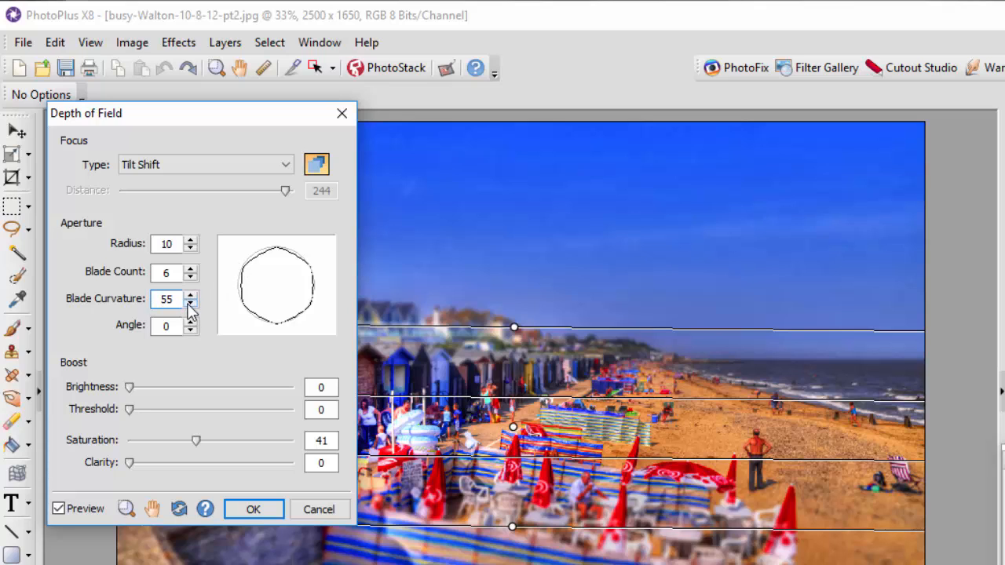
left_click(189, 303)
left_click(190, 303)
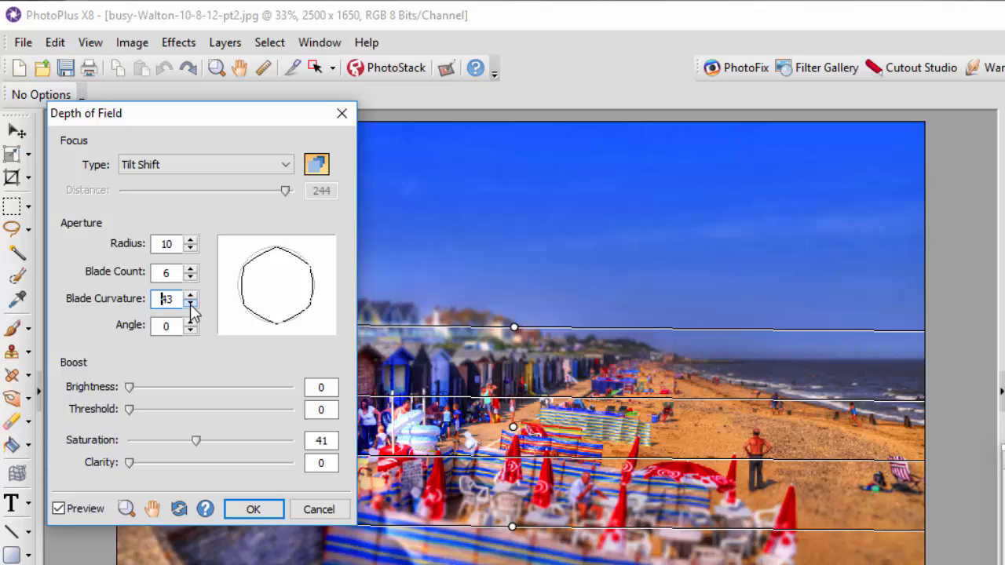
left_click(190, 303)
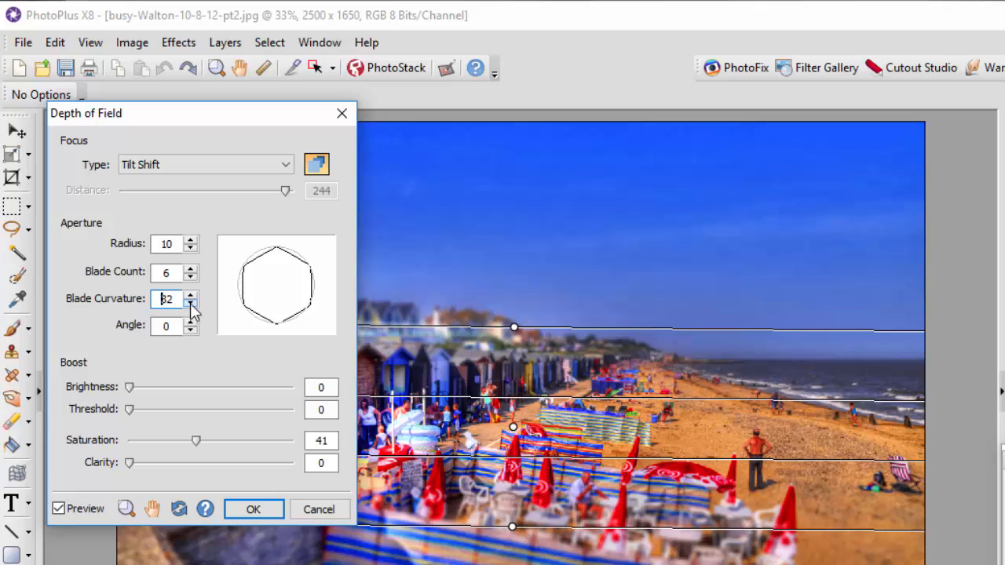
left_click(190, 303)
left_click(190, 303)
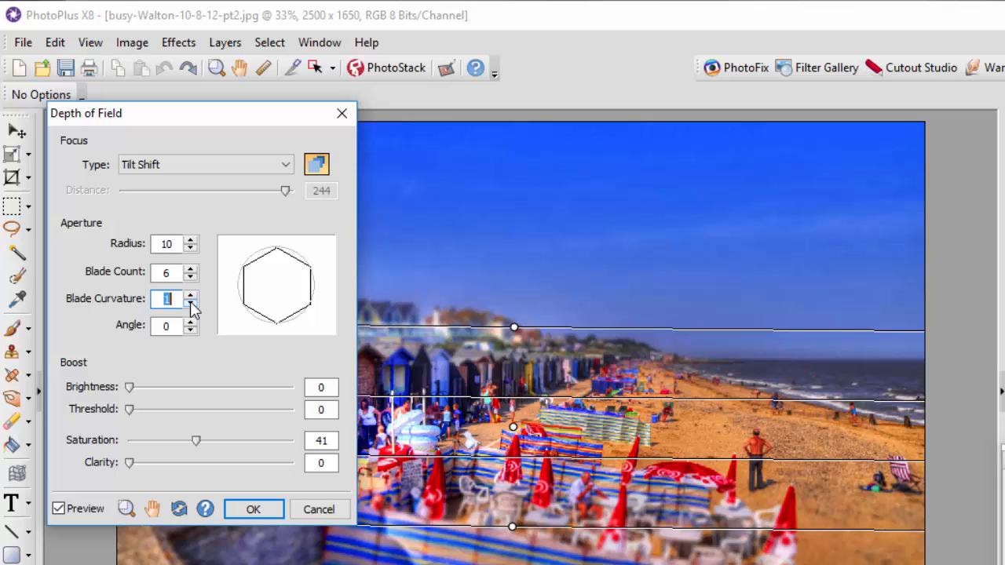
left_click(190, 303)
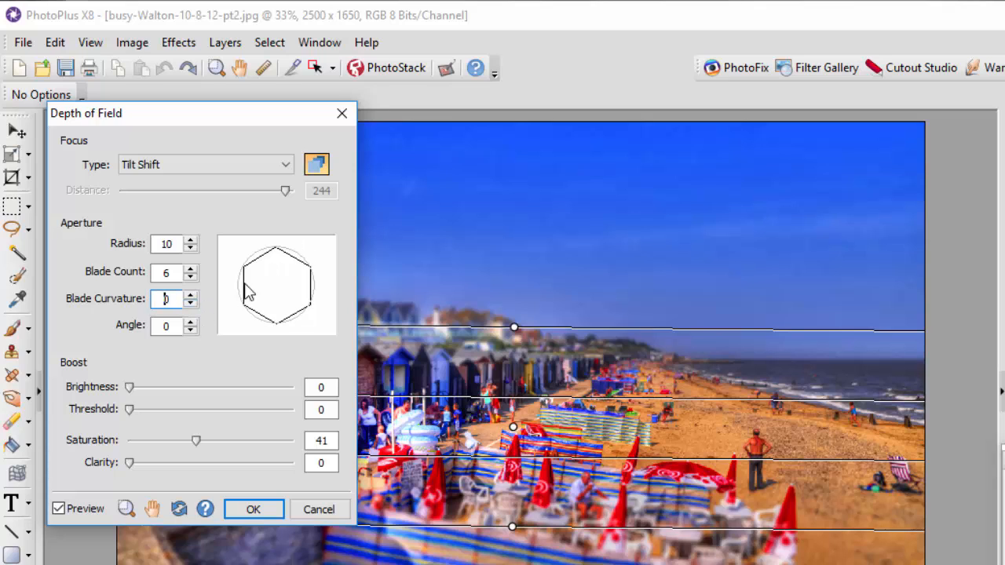
left_click(190, 323)
left_click_drag(190, 325, 193, 330)
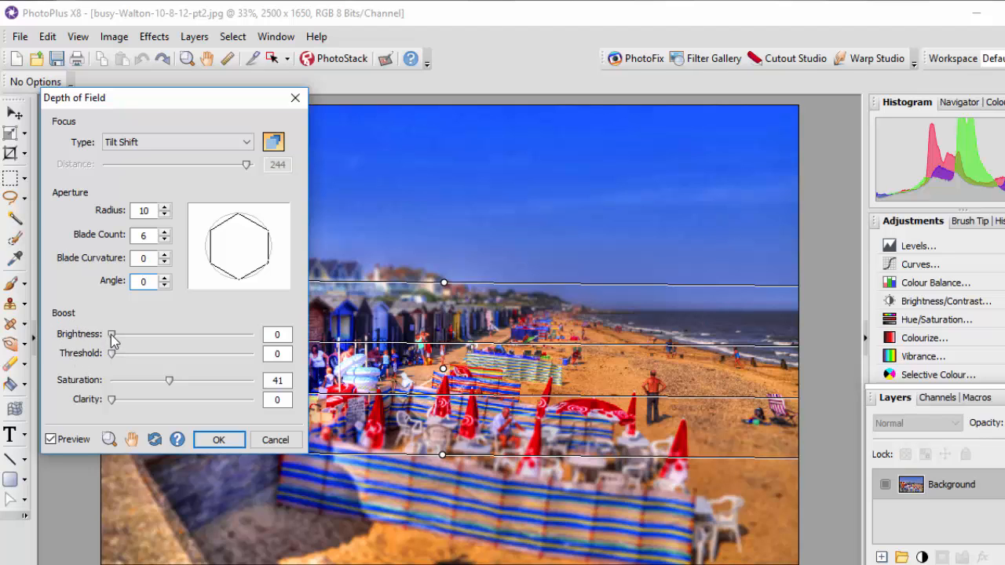
Try a boost brightness of 67 and a clarity of 45, returning each to 0
left_click_drag(112, 335, 206, 337)
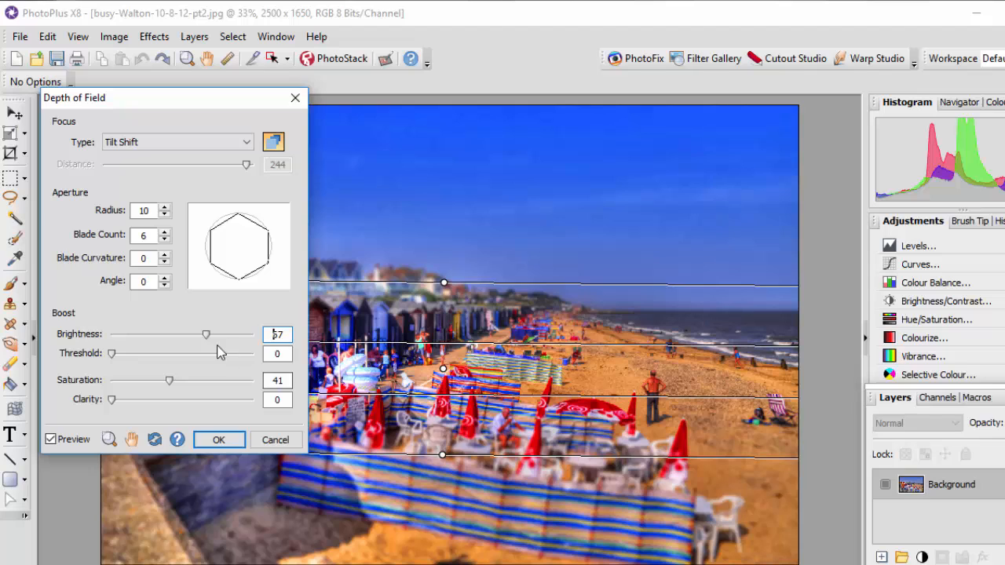
left_click_drag(205, 336, 108, 339)
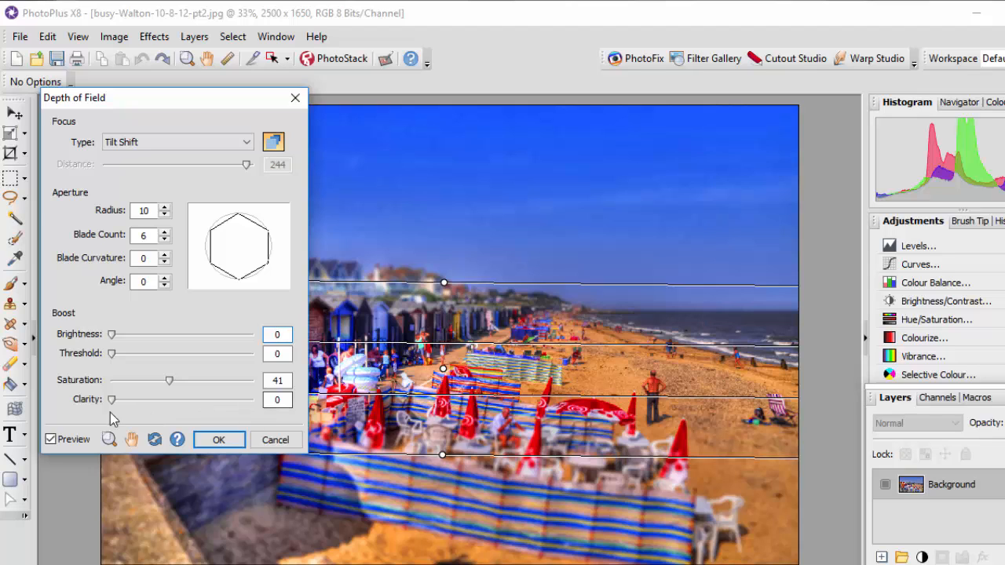
left_click_drag(112, 401, 119, 403)
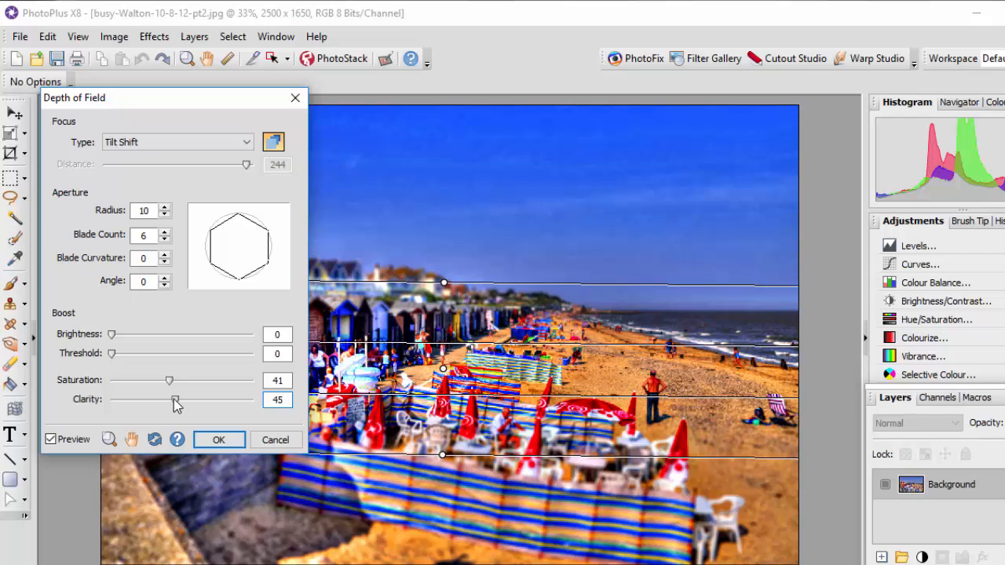
left_click_drag(175, 403, 111, 403)
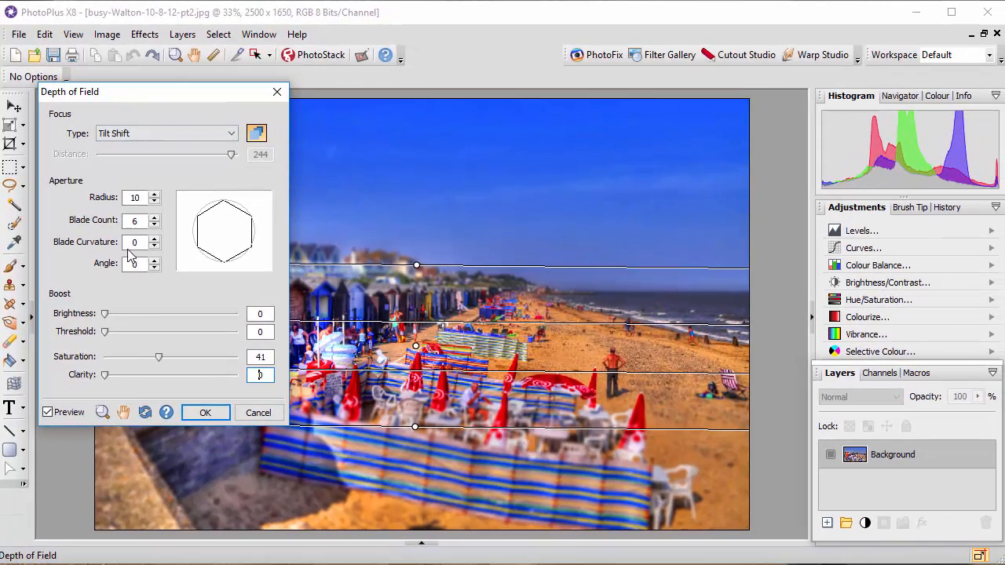
Uncover the photo by moving the Depth of Field dialog aside, and widen the outer and inner tilt-shift focus boundaries around the beach scene
left_click_drag(150, 91, 114, 20)
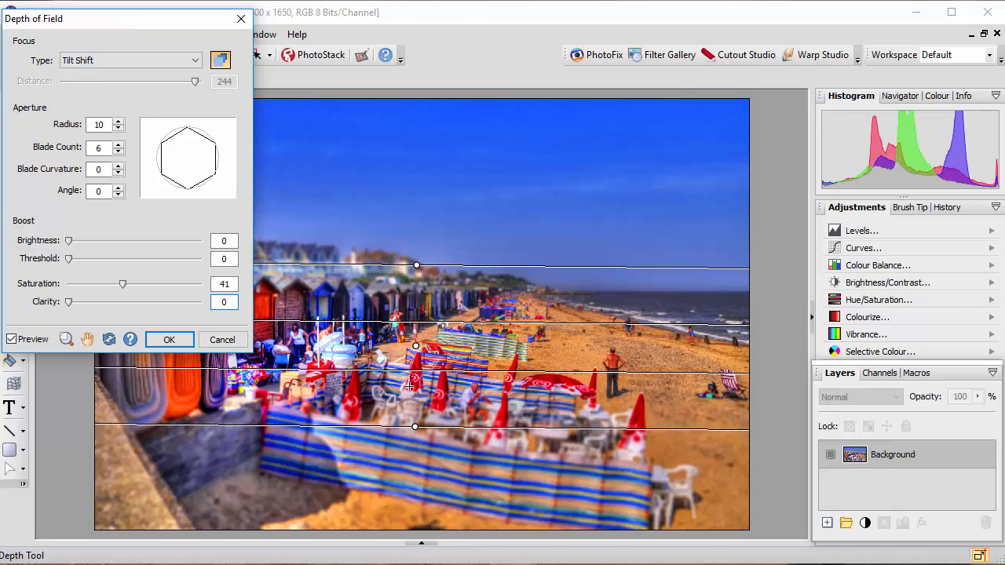
left_click_drag(88, 22, 843, 97)
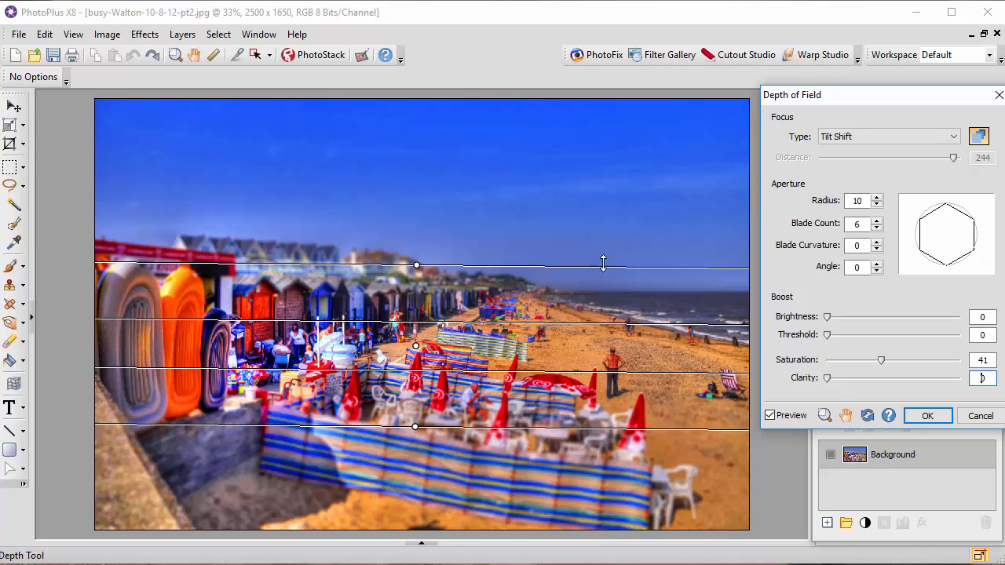
left_click_drag(603, 264, 602, 212)
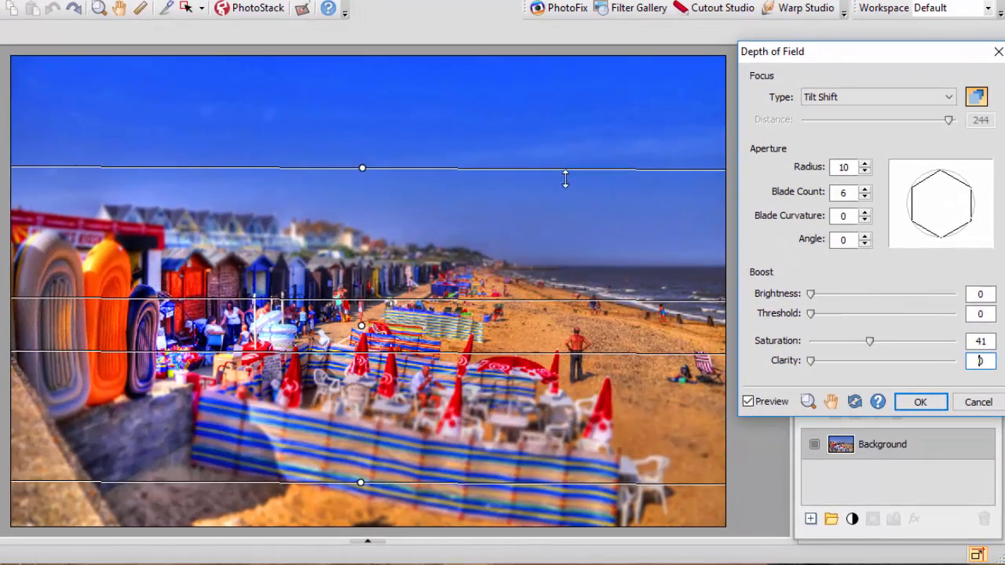
left_click_drag(566, 179, 567, 193)
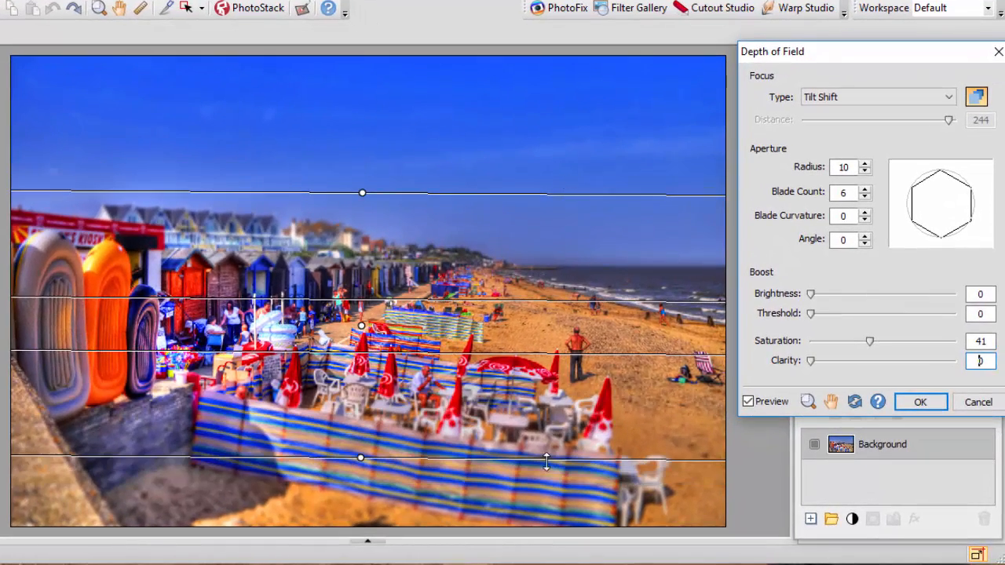
left_click_drag(547, 462, 551, 455)
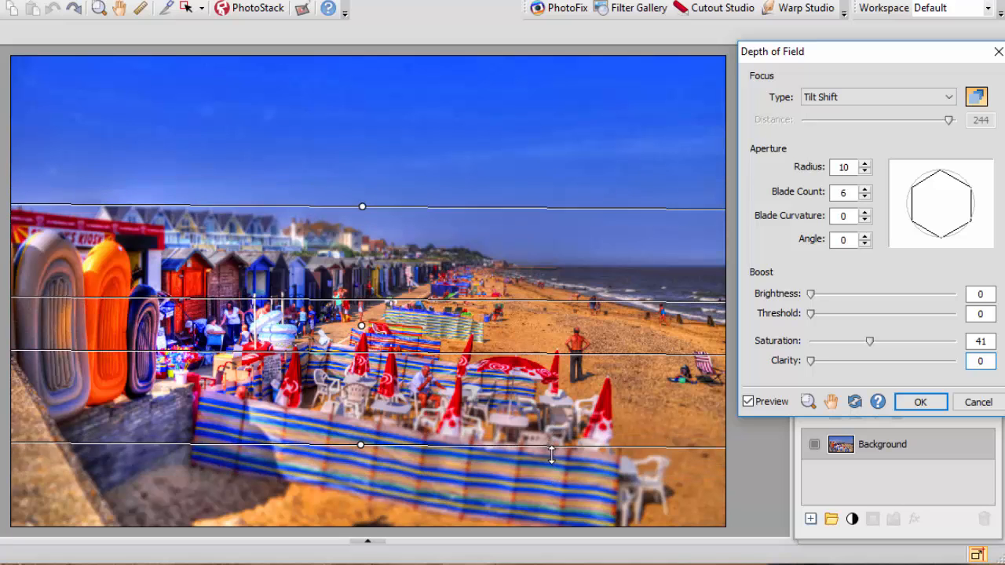
left_click_drag(588, 352, 575, 376)
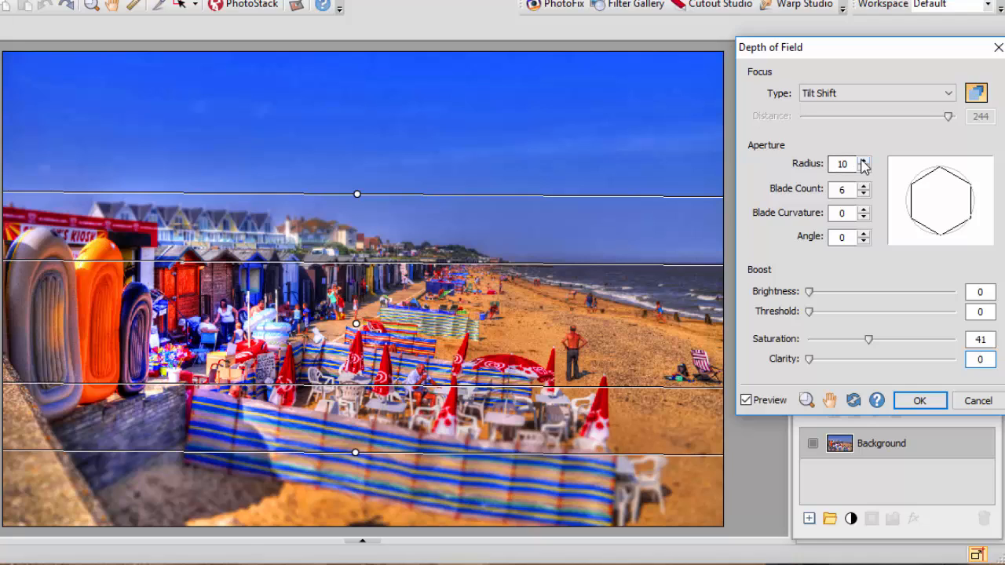
Increase the tilt-shift aperture radius to 23
left_click(863, 160)
left_click(862, 159)
left_click(864, 159)
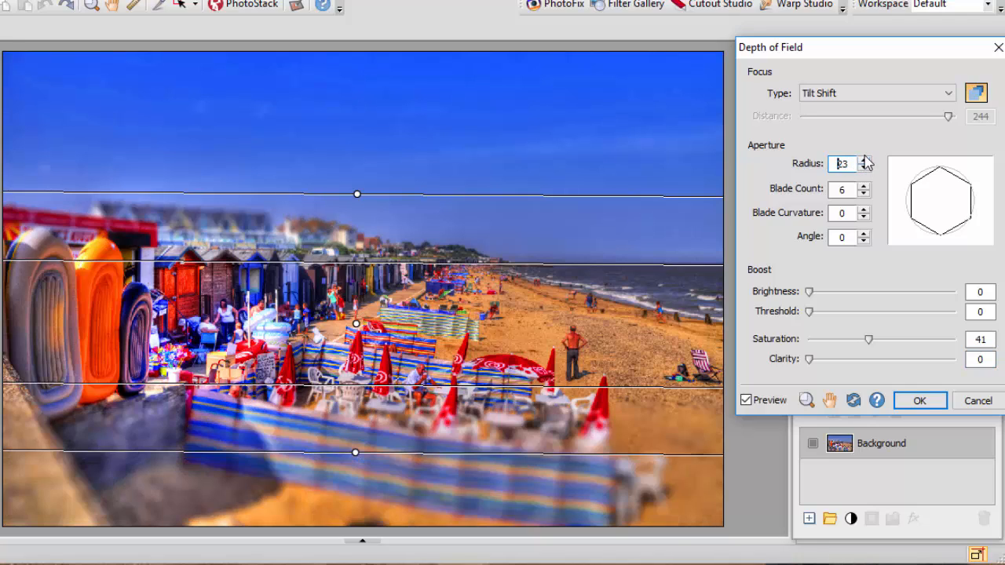
Raise the tilt-shift aperture radius to 25, shift the focus band slightly lower, and tilt it to slope down towards the sea
left_click(863, 159)
left_click(864, 160)
mouse_move(356, 324)
left_mouse_down()
mouse_move(355, 308)
mouse_move(357, 346)
mouse_move(357, 317)
mouse_move(357, 330)
left_mouse_up()
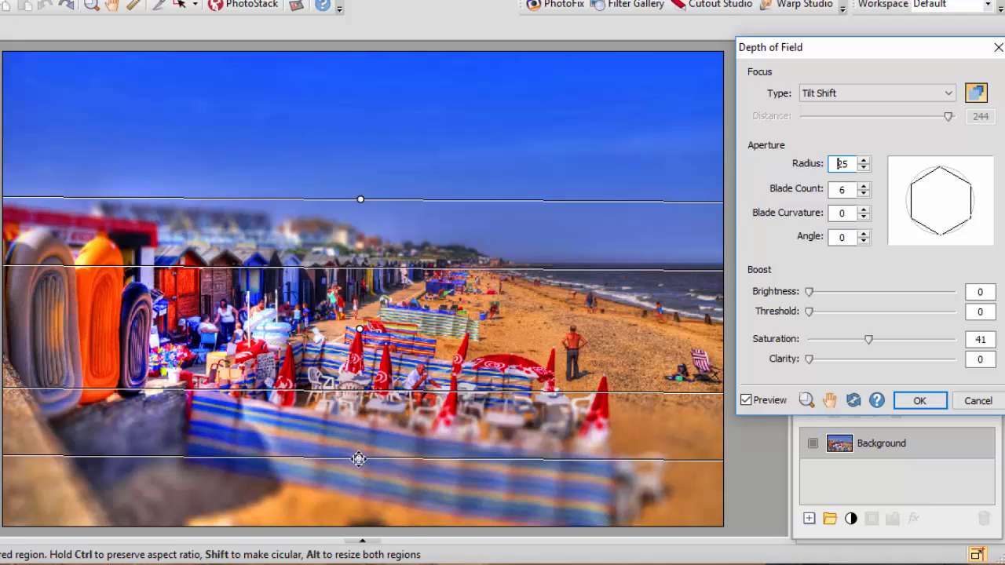
mouse_move(358, 459)
left_mouse_down()
mouse_move(341, 457)
mouse_move(394, 448)
mouse_move(340, 459)
left_mouse_up()
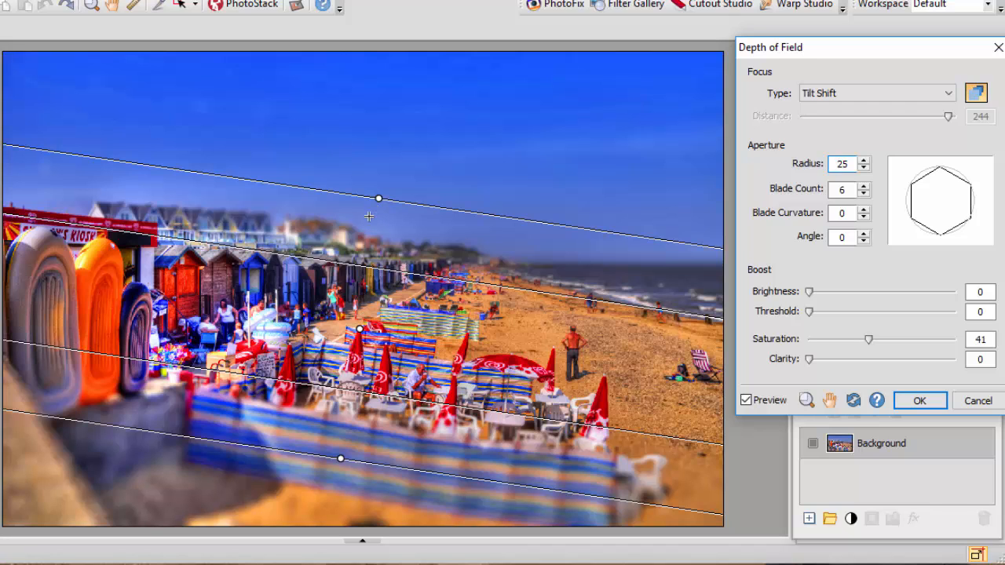
Centre the tilted focus band on the tables and striped windbreaks, adjust its outer boundaries around them, and apply the effect
left_click_drag(456, 209, 456, 250)
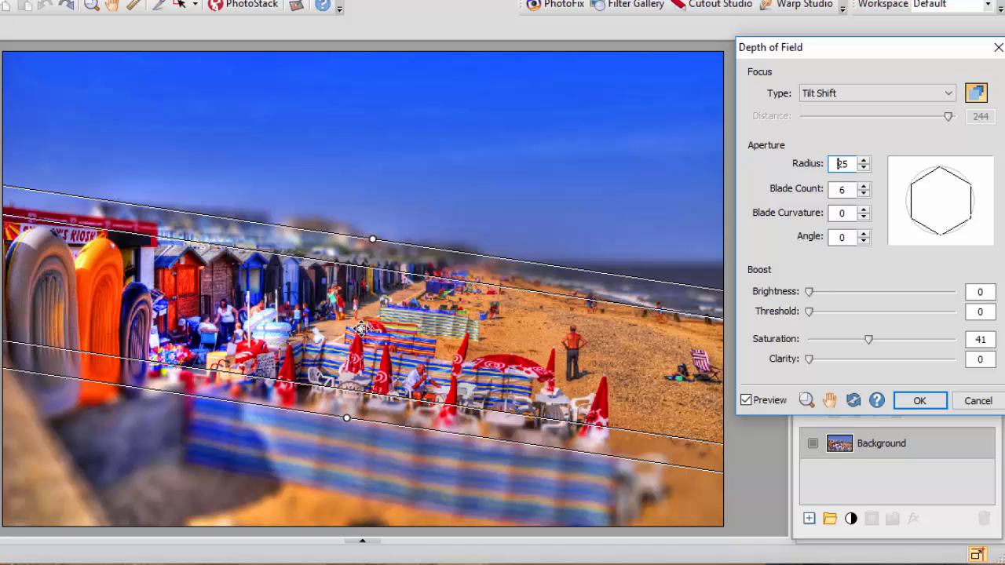
left_click_drag(359, 329, 360, 359)
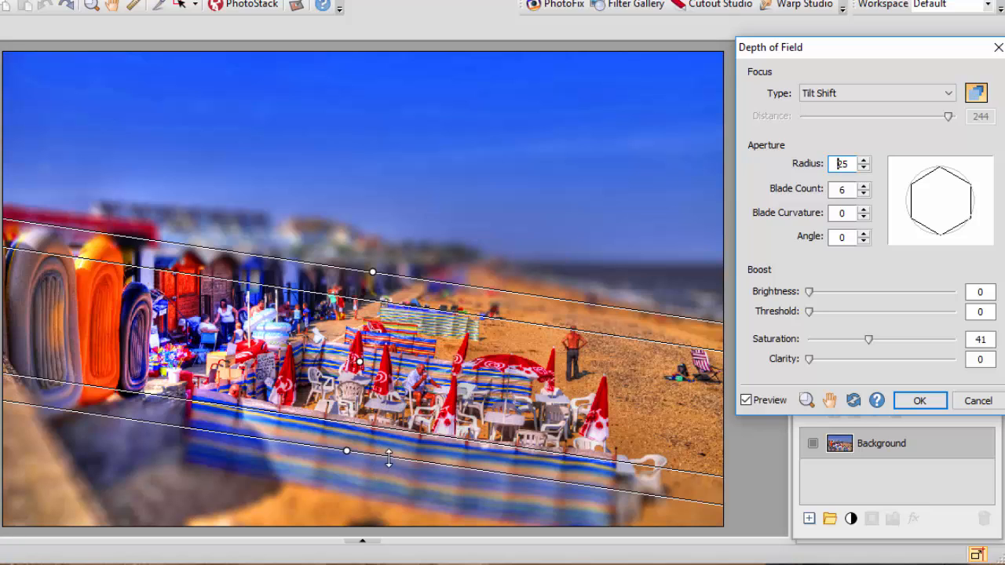
left_click_drag(389, 460, 384, 484)
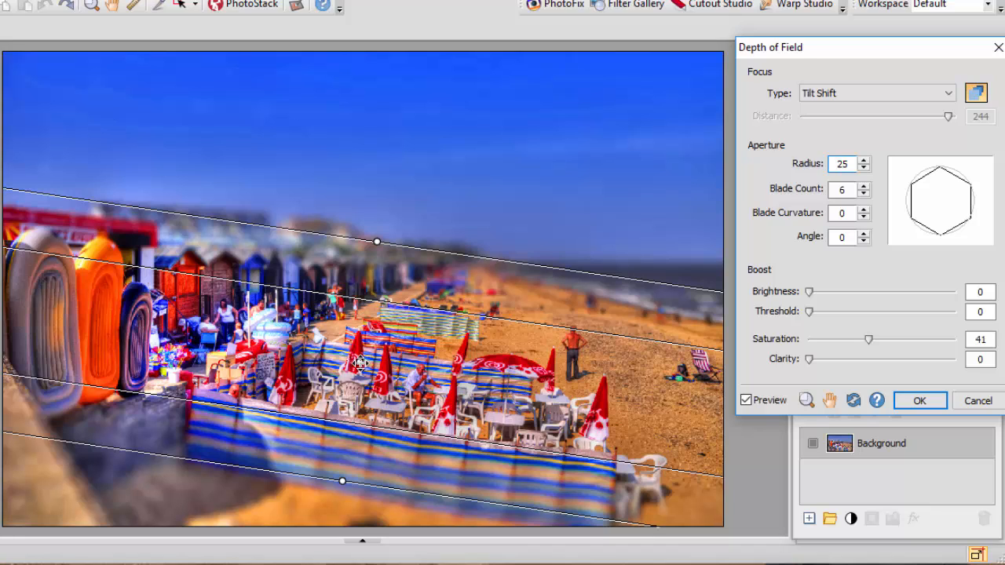
left_click_drag(359, 361, 321, 354)
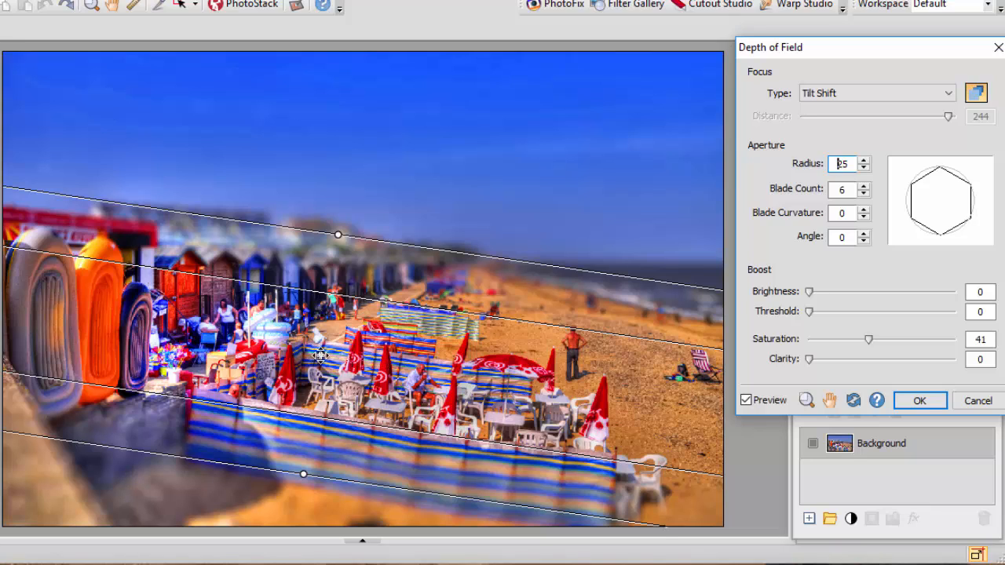
left_click_drag(320, 355, 418, 375)
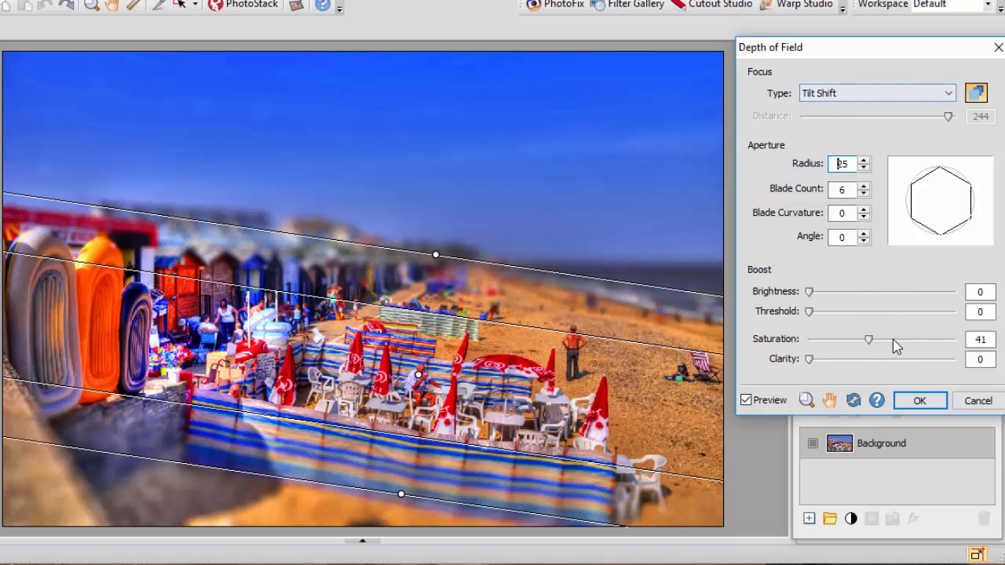
left_click(920, 402)
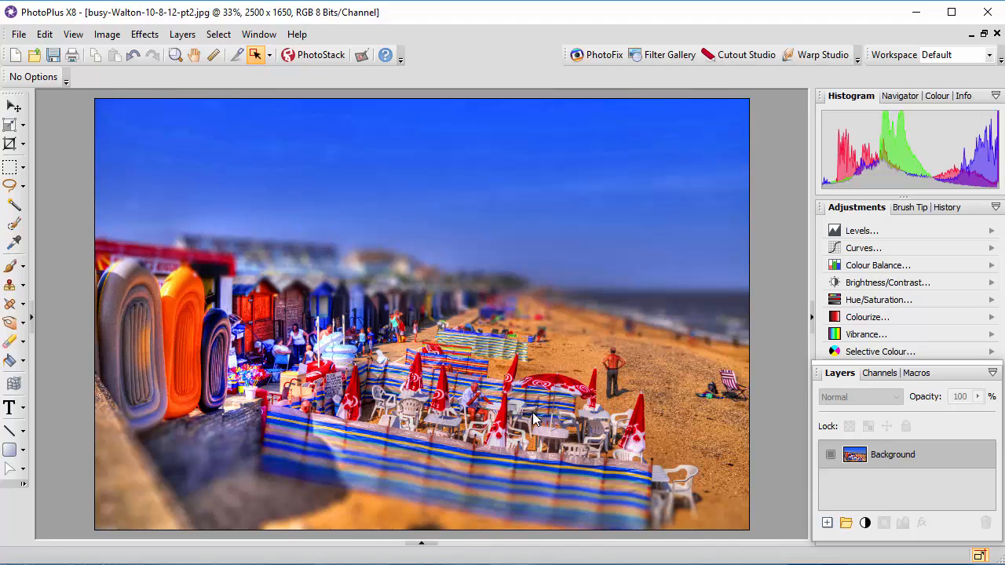
Check the blurred beach photo up close and switch to the open promenade photo Benches-17-6-14.jpg
scroll(509, 421, "up", 2)
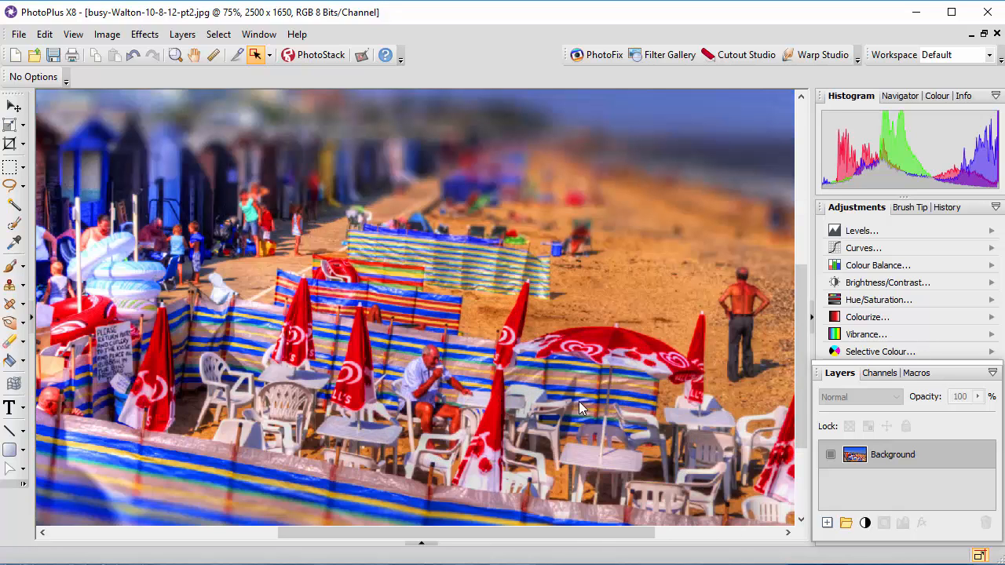
scroll(579, 408, "down", 1)
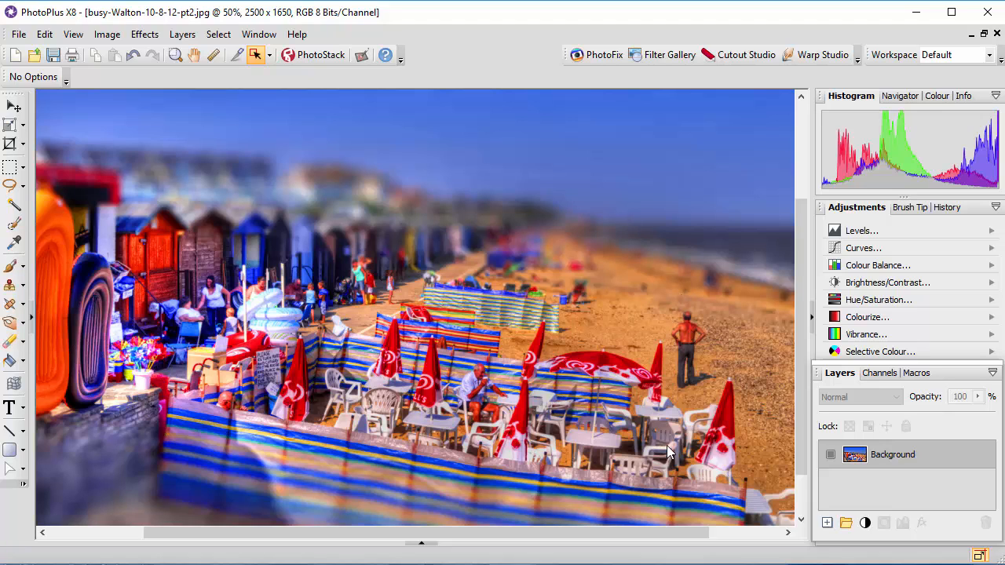
scroll(388, 325, "down", 1)
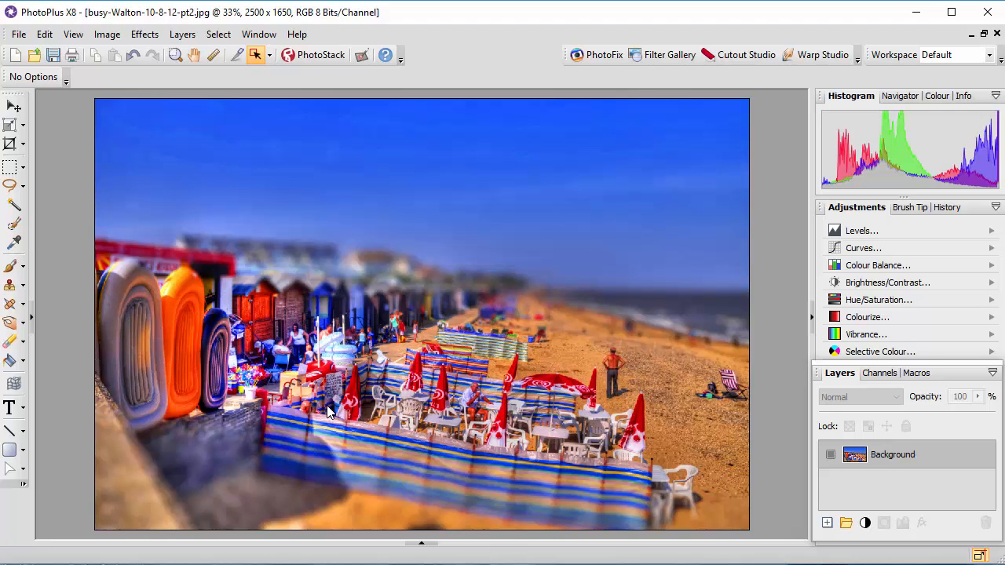
left_click(421, 544)
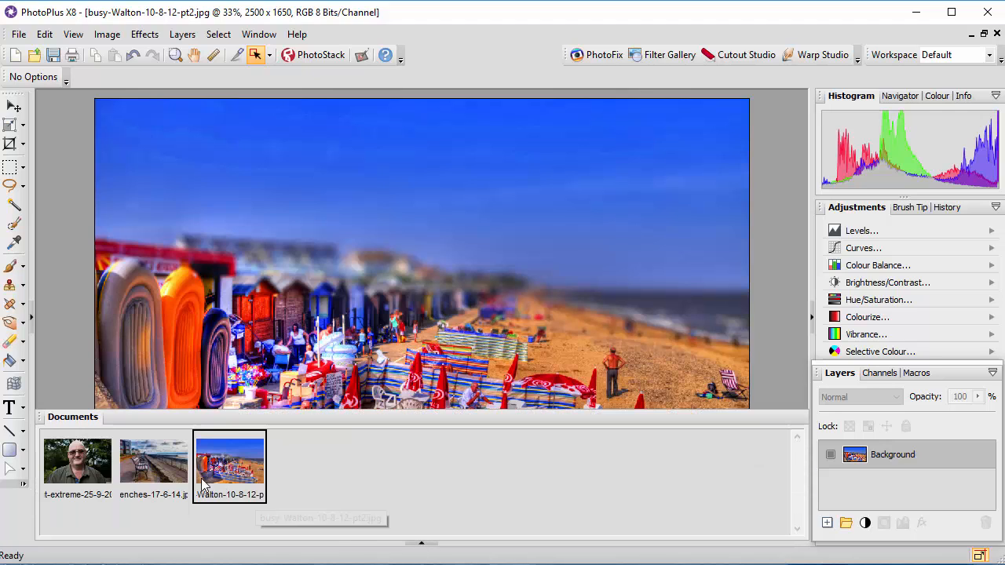
left_click(154, 463)
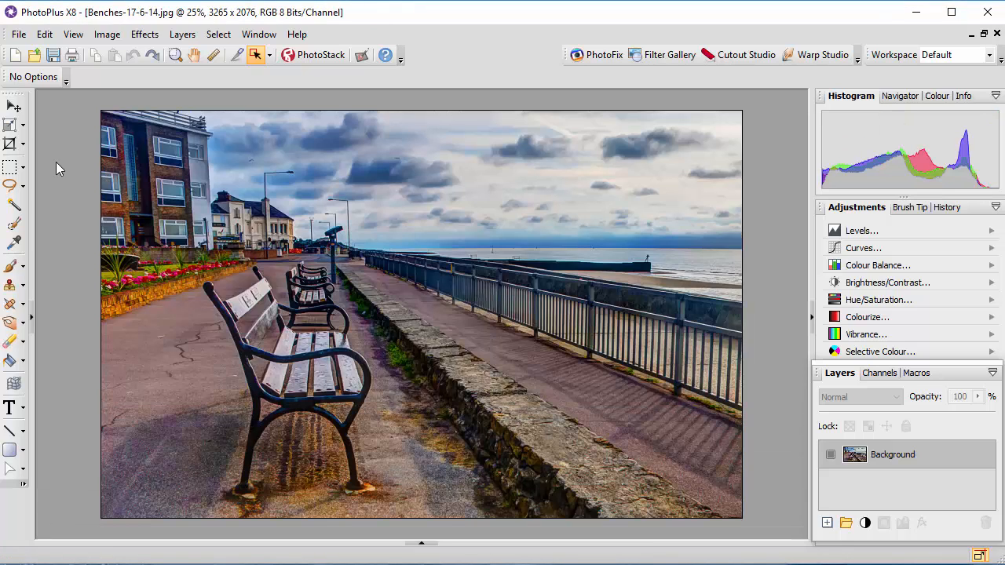
Start a Depth of Field blur on the promenade photo and set its focus type to Linear Gradient
left_click(145, 34)
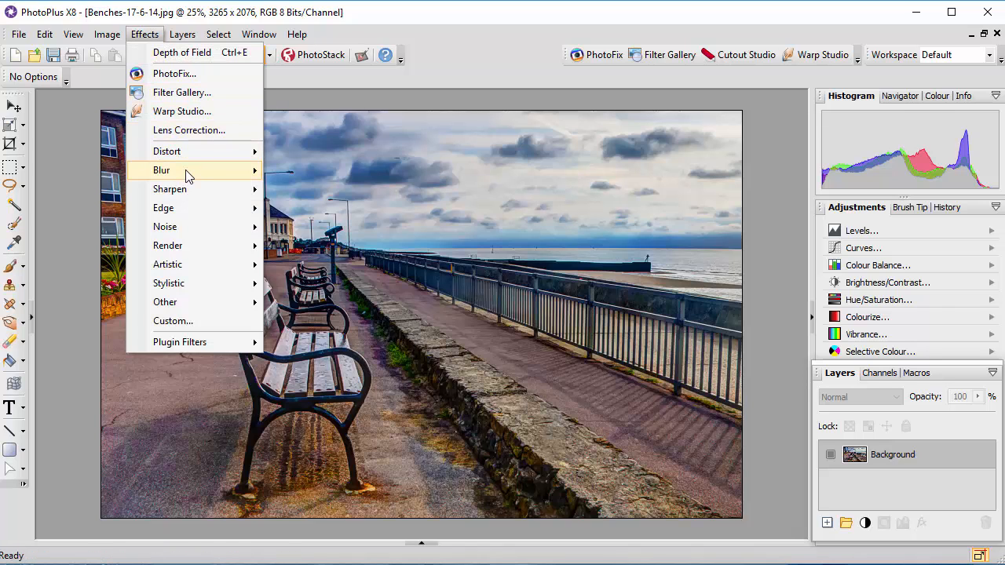
mouse_move(189, 172)
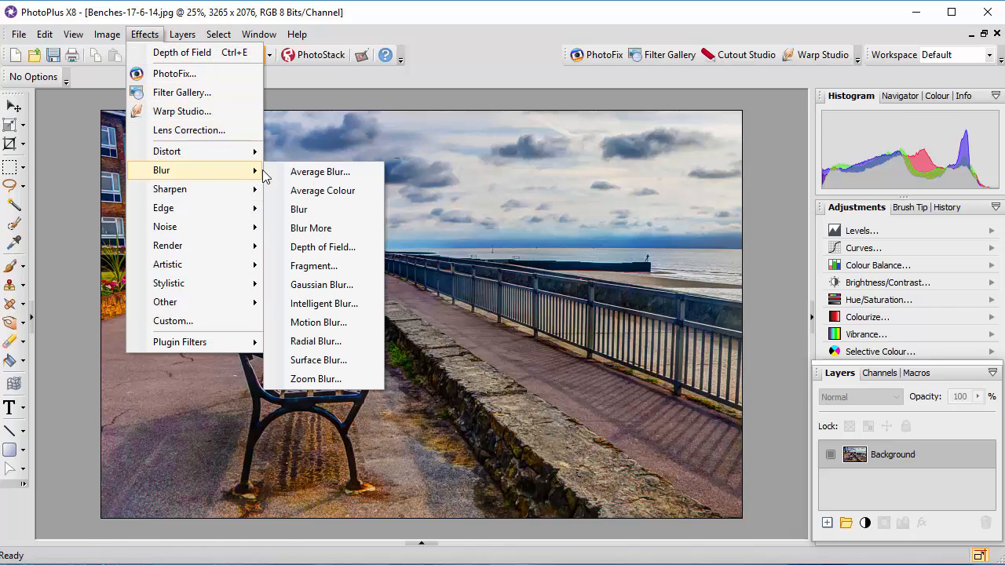
left_click(327, 248)
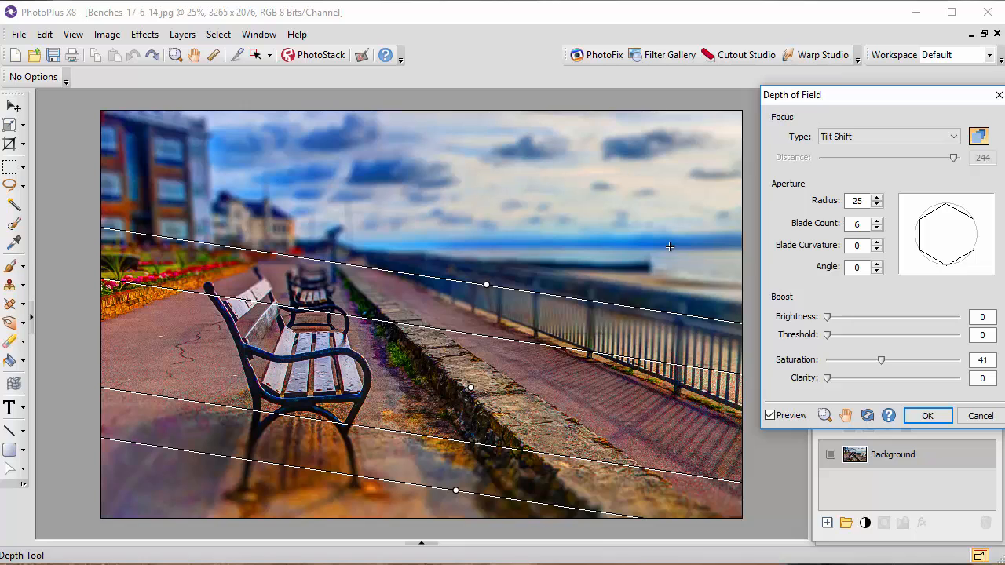
left_click(954, 138)
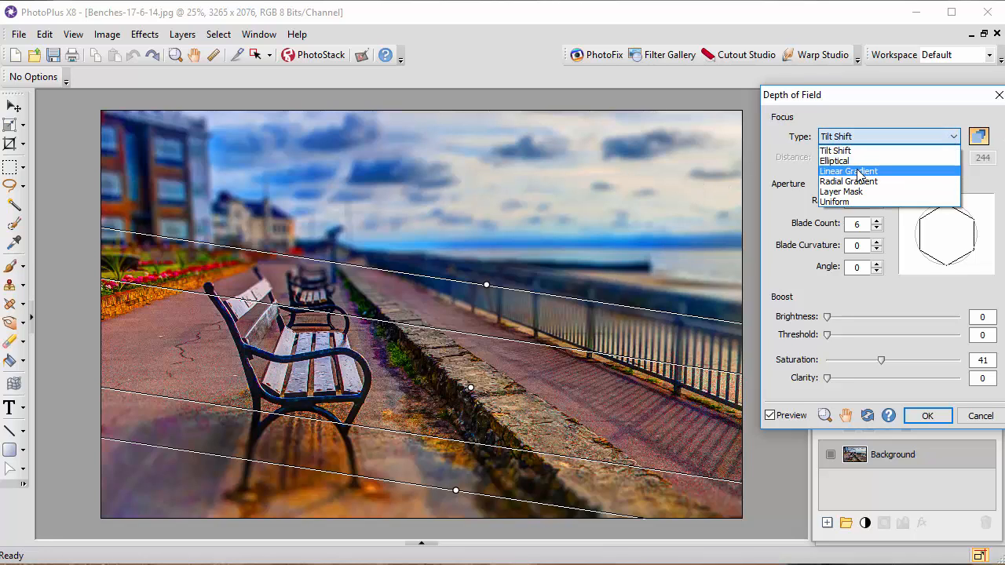
left_click(855, 172)
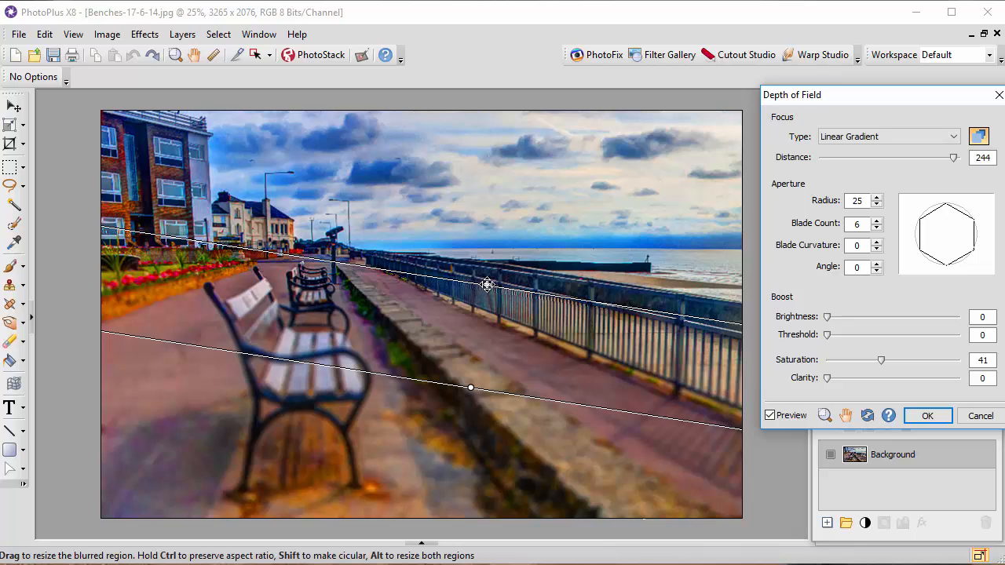
Level the linear gradient's two boundaries, placing one along the top of the railing and the other across the distant house's roof
left_click_drag(487, 284, 474, 282)
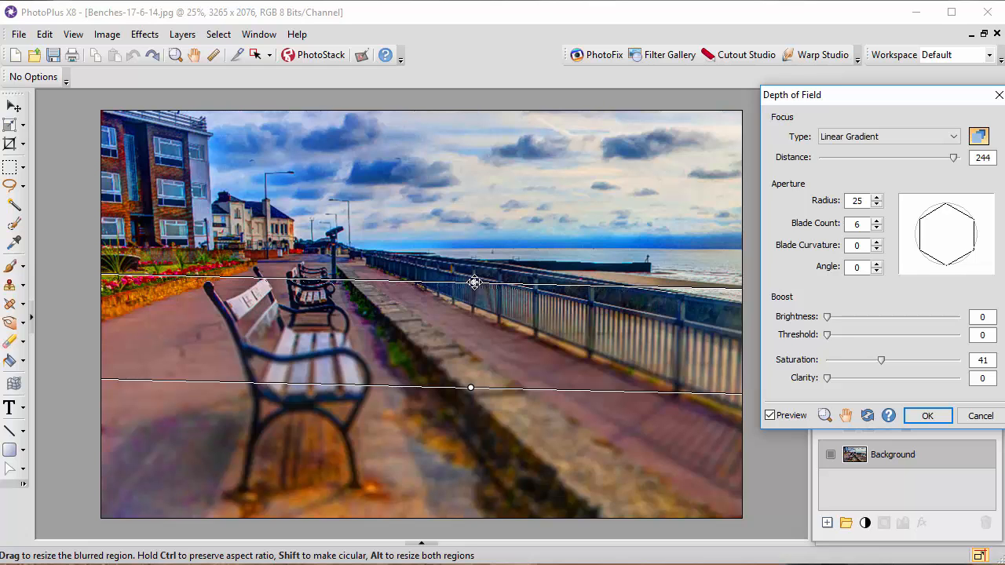
left_click_drag(475, 283, 474, 458)
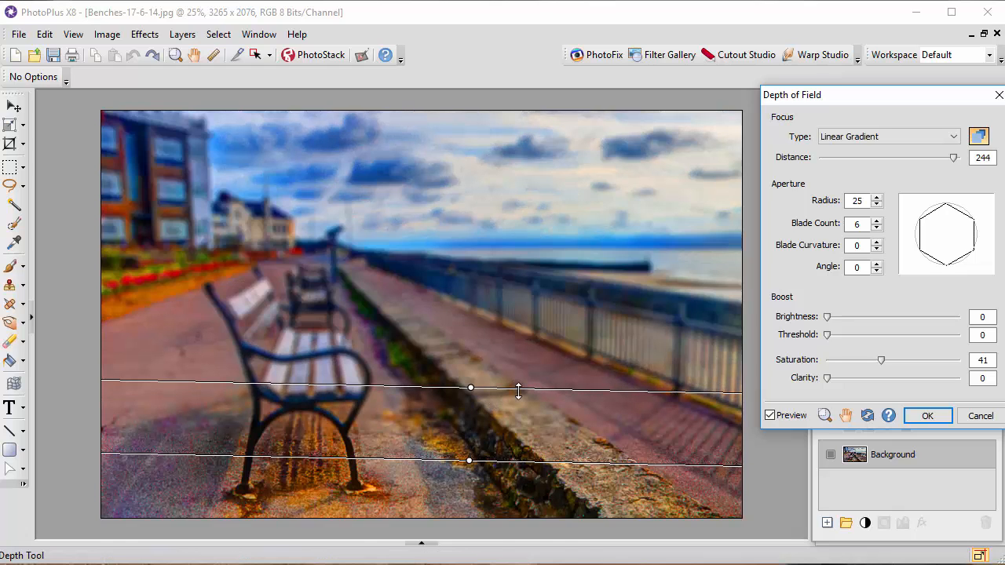
left_click_drag(520, 386, 507, 190)
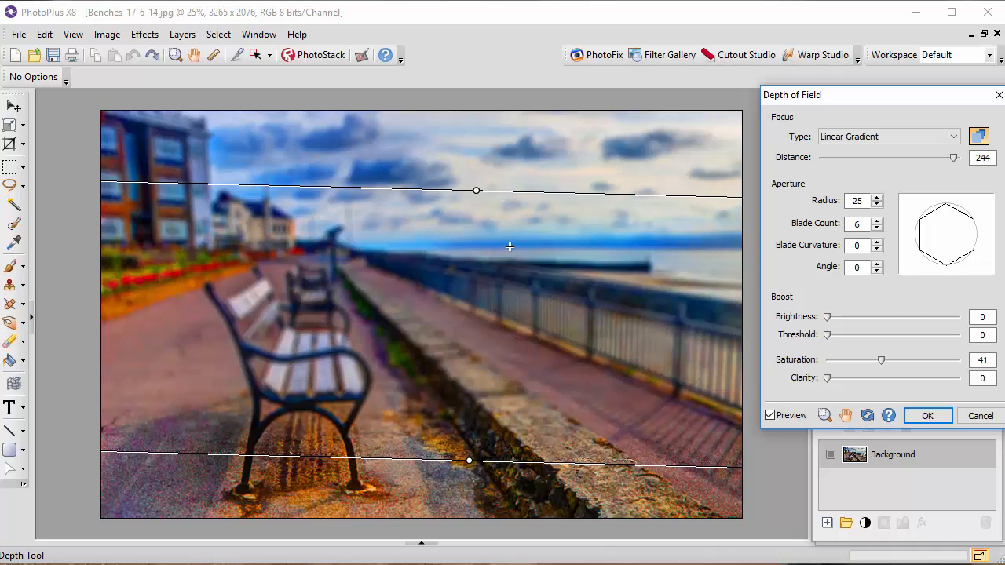
left_click_drag(536, 466, 540, 269)
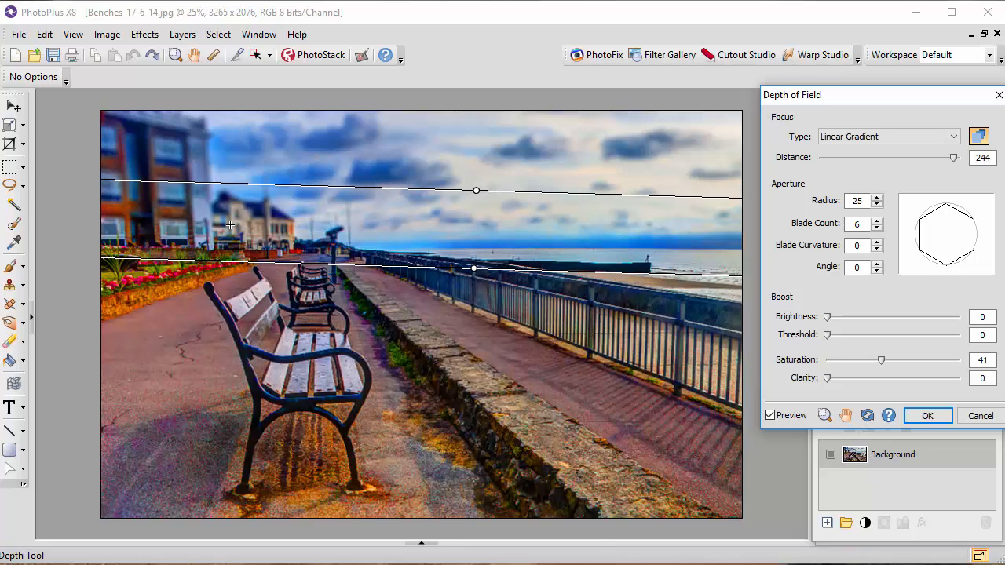
left_click_drag(214, 182, 213, 205)
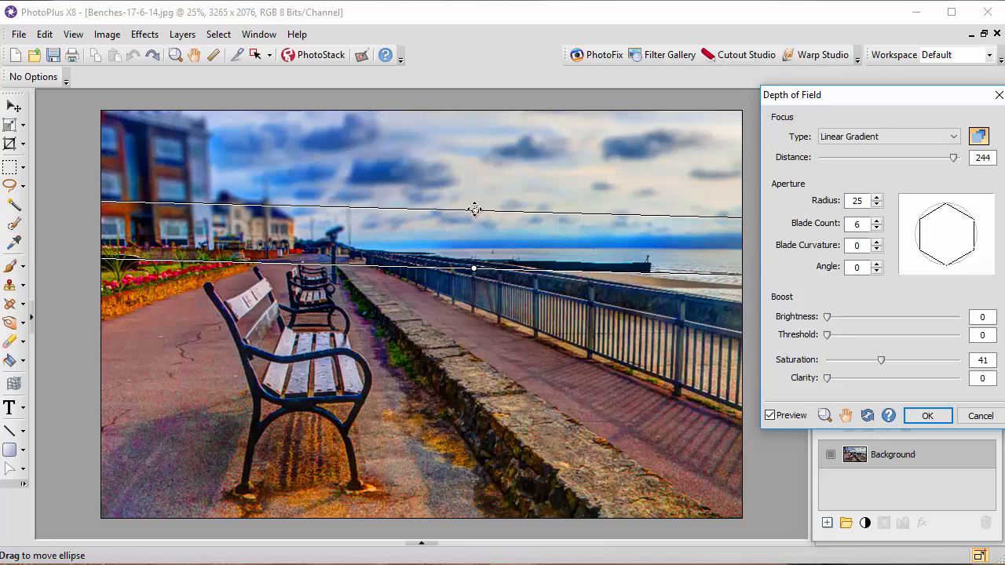
left_click_drag(474, 210, 473, 212)
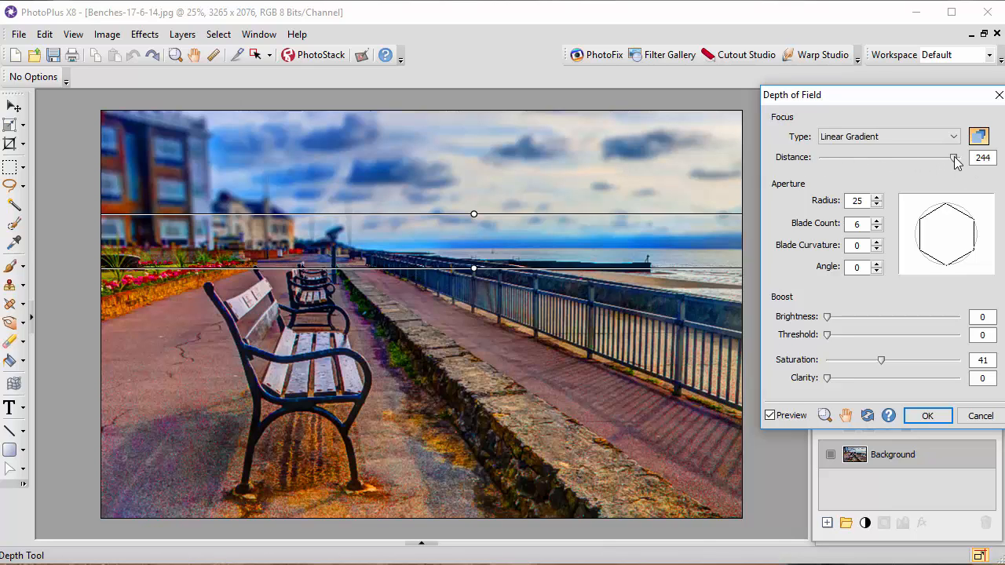
Try focus distances of 0 and 120, settle on 255, and apply the linear gradient depth of field effect
left_click_drag(953, 159, 817, 160)
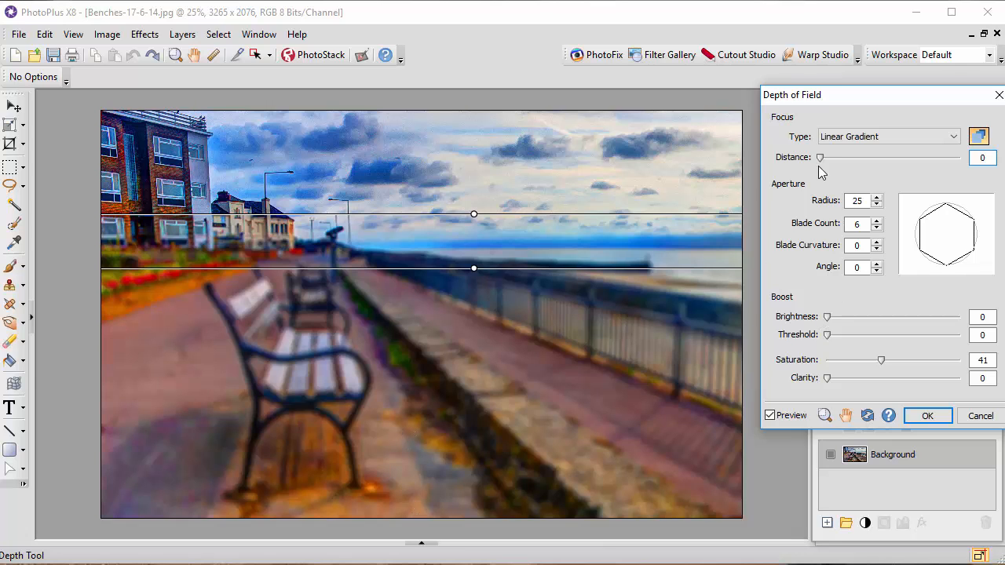
left_click_drag(821, 158, 961, 158)
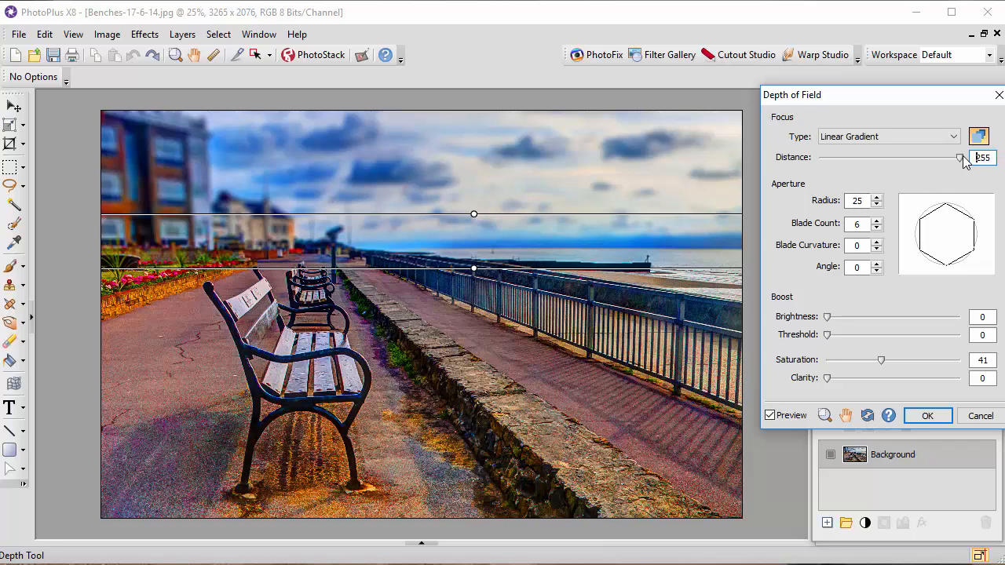
left_click_drag(961, 159, 885, 159)
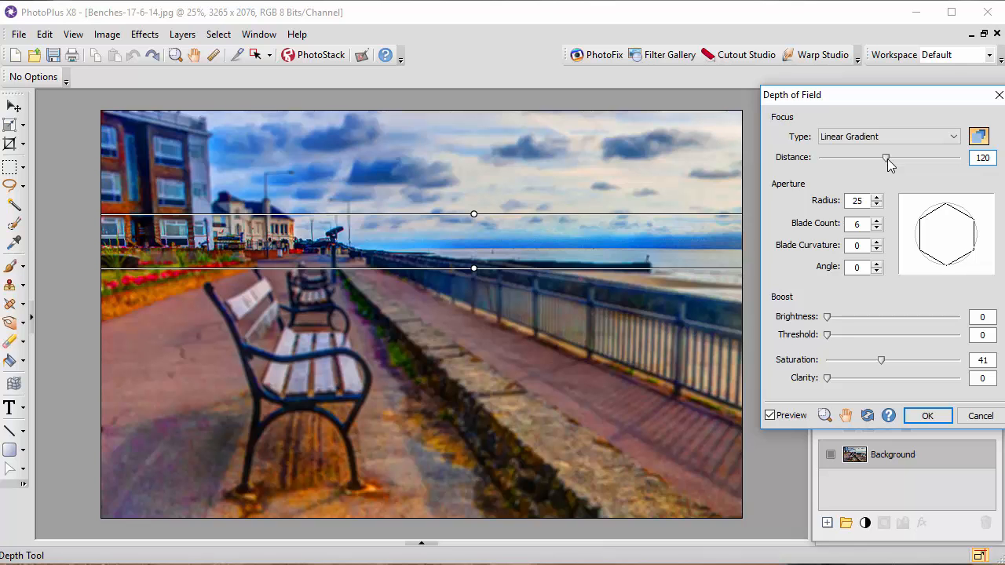
left_click_drag(903, 158, 975, 159)
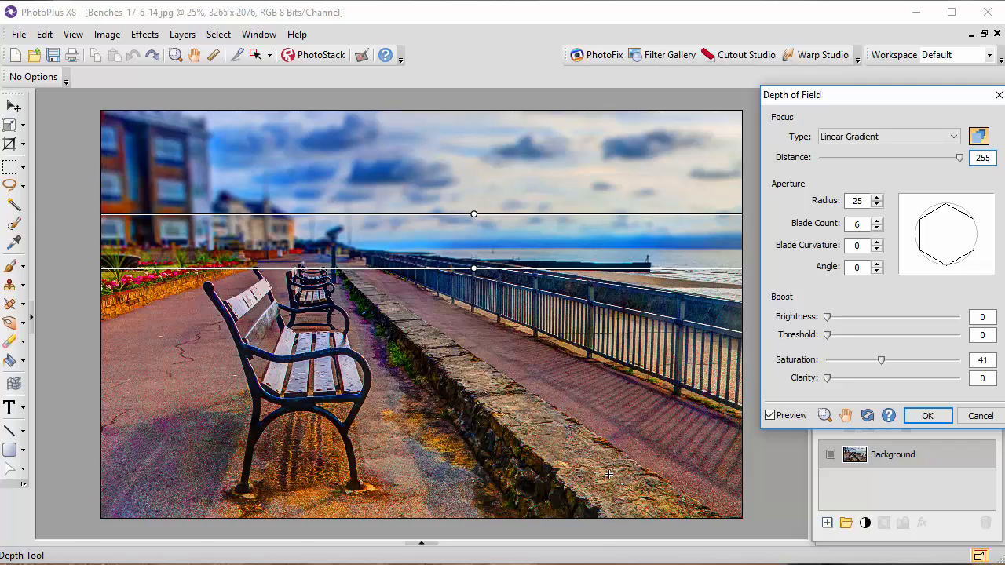
left_click(927, 416)
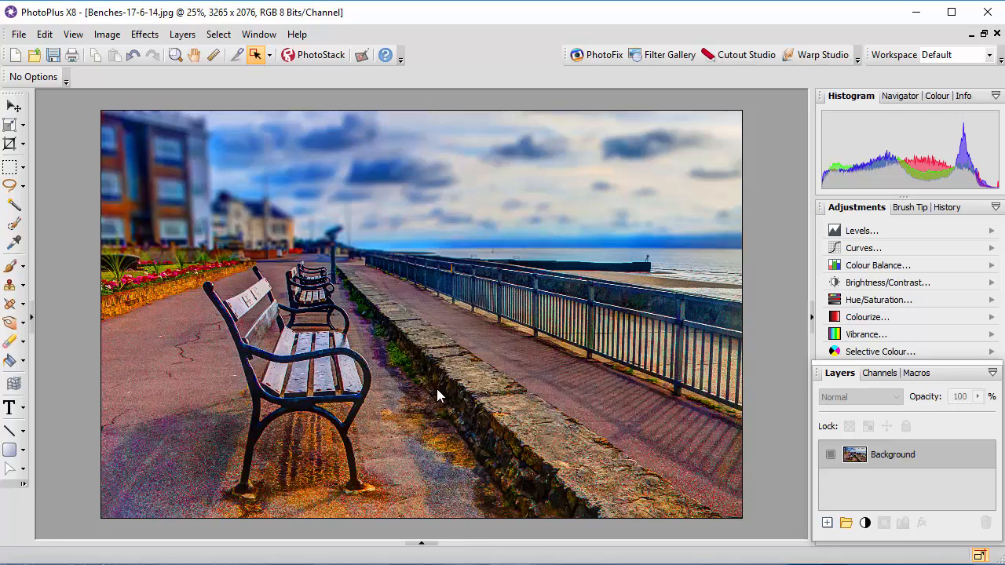
Switch to the open portrait photo and start a Depth of Field blur with the focus type Radial Gradient
left_click(422, 543)
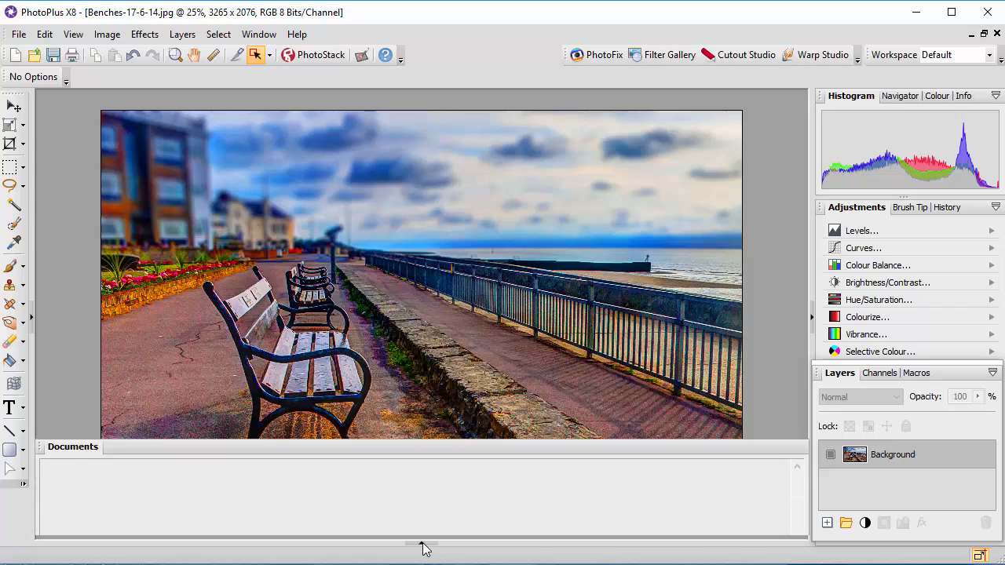
left_click(78, 464)
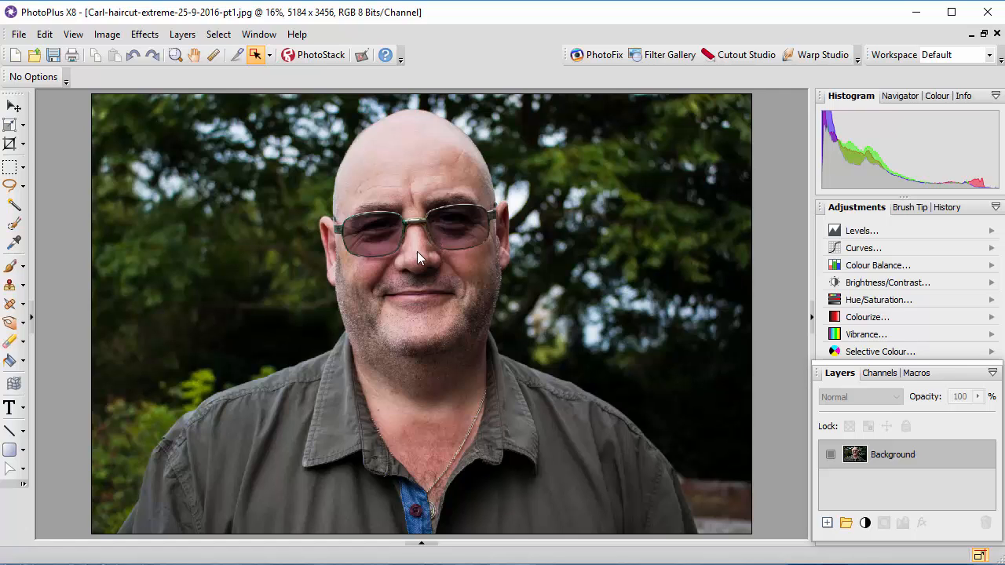
left_click(144, 35)
mouse_move(159, 173)
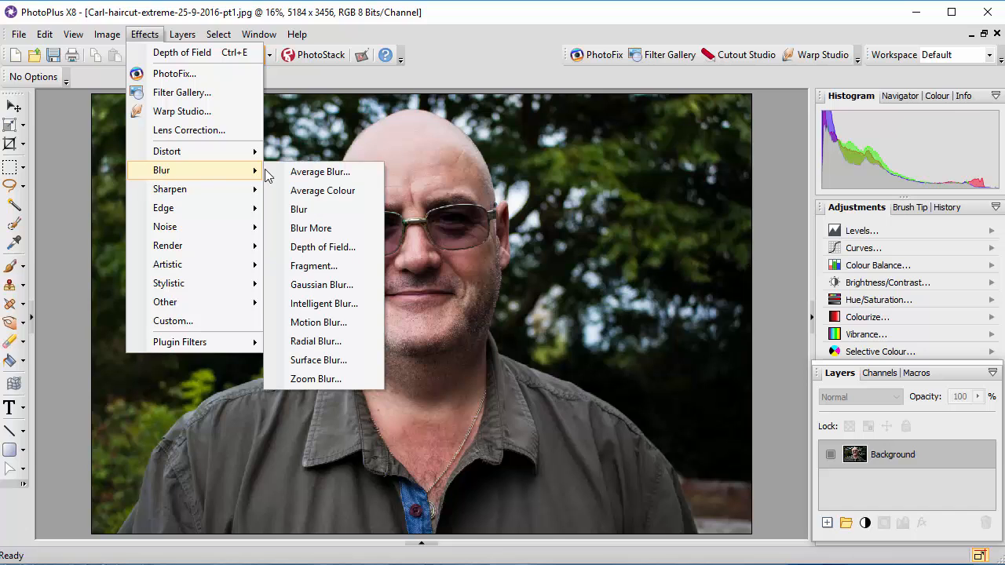
left_click(310, 248)
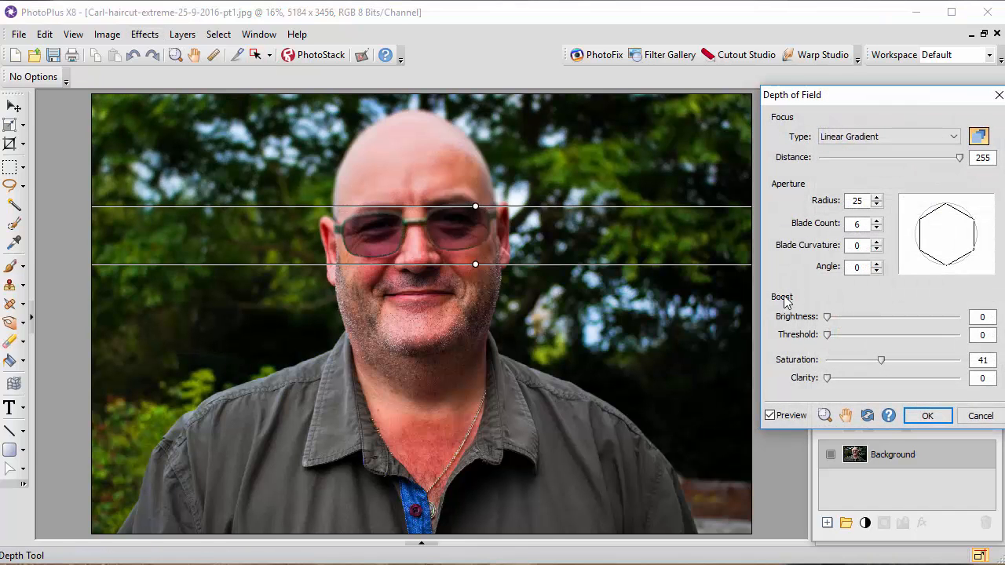
left_click(954, 138)
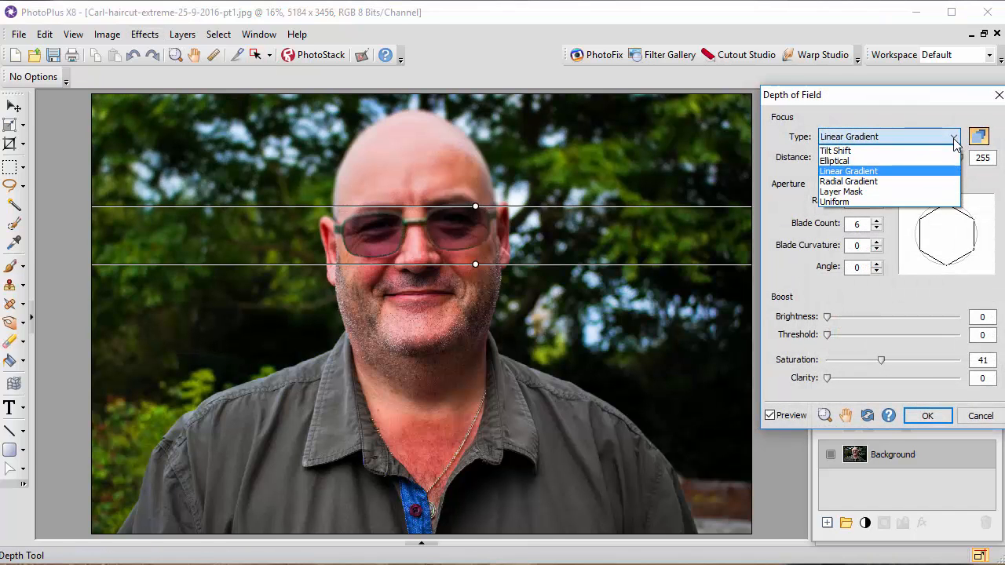
left_click(859, 185)
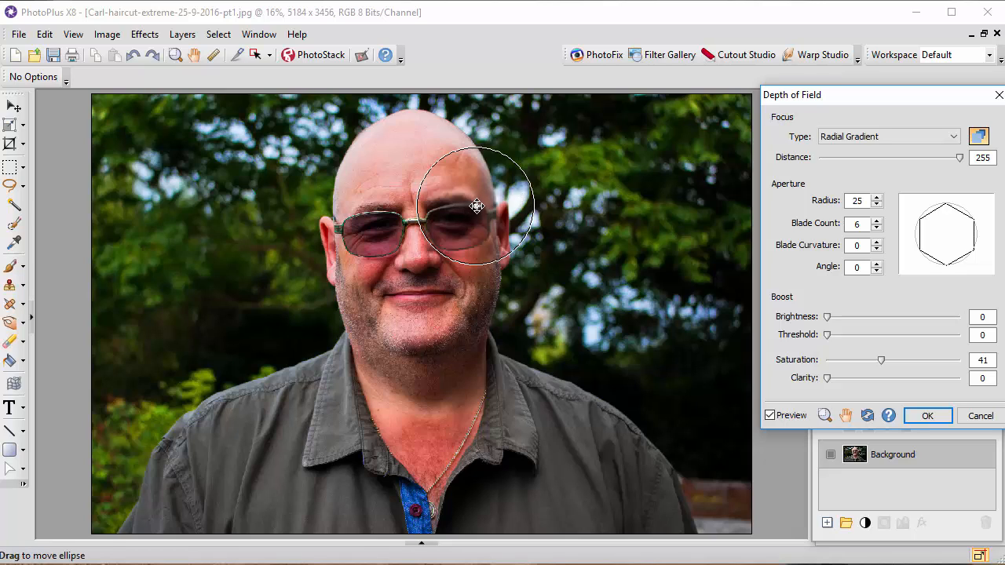
Centre the radial gradient's circle on the man's face and enlarge it to span from his forehead to his chin
left_click_drag(476, 205, 419, 254)
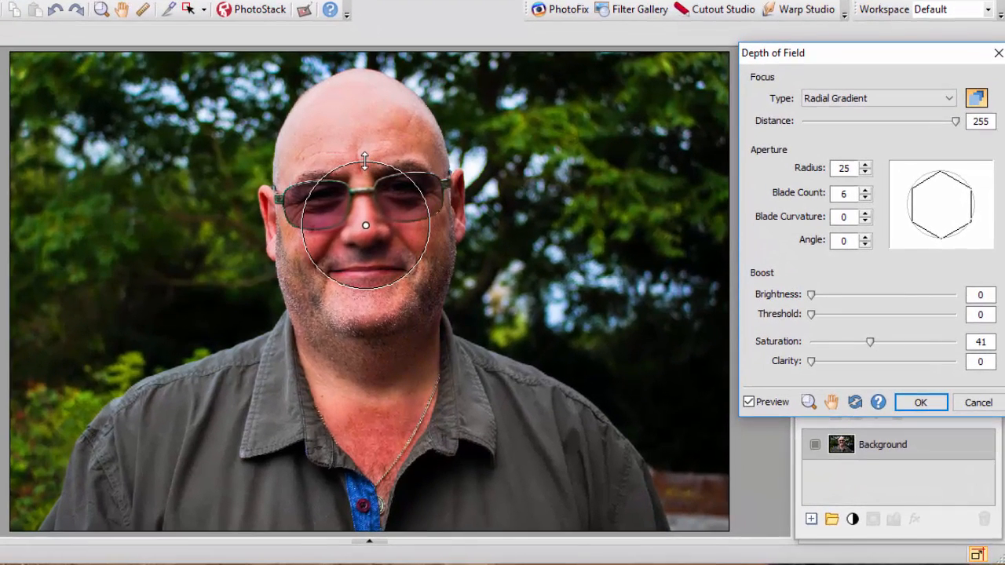
left_click_drag(391, 178, 364, 109)
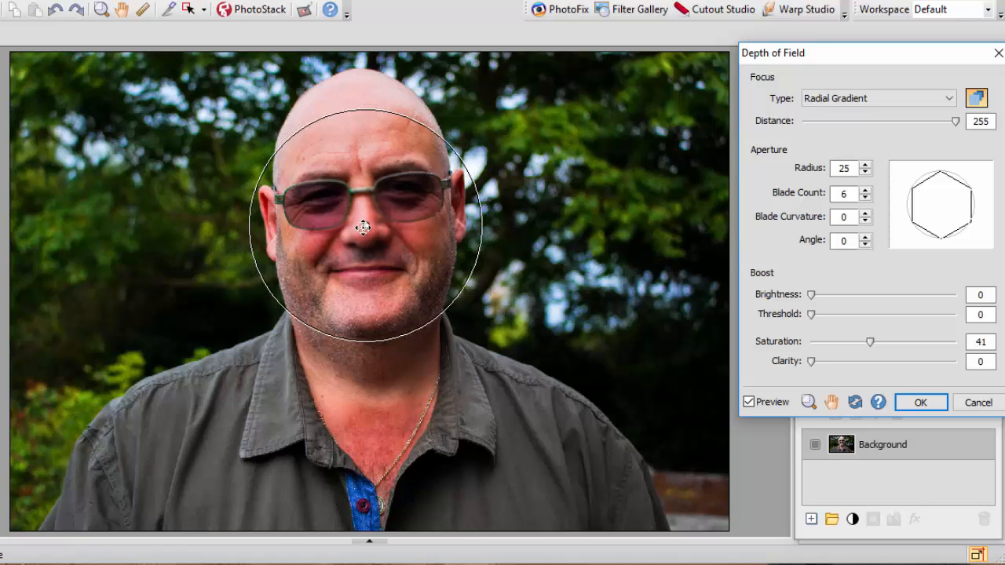
left_click_drag(364, 224, 365, 206)
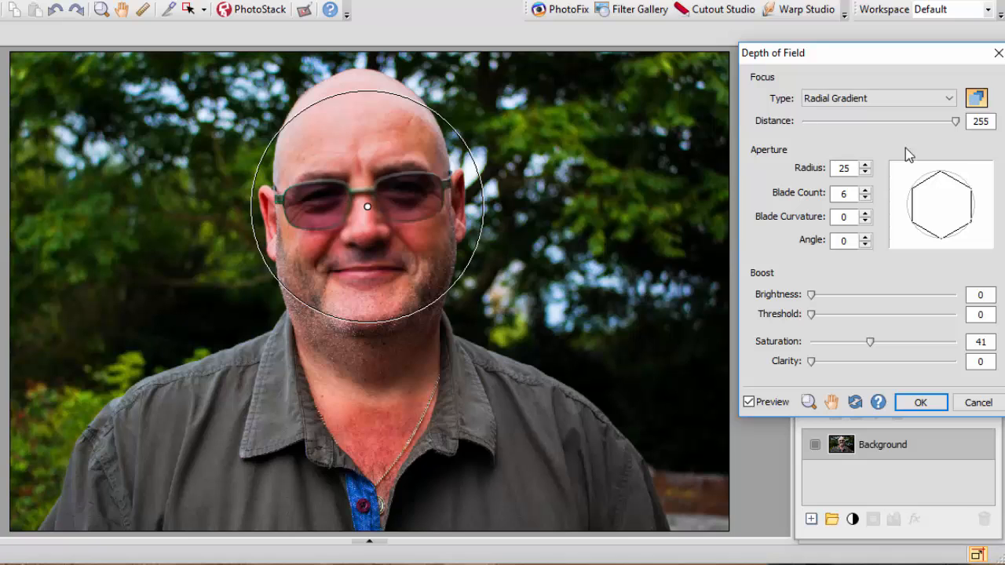
Compare focus distances of 0 and 255, settle on 0, and resize the focus circle until its lower edge crosses the neck
left_click_drag(956, 125, 792, 135)
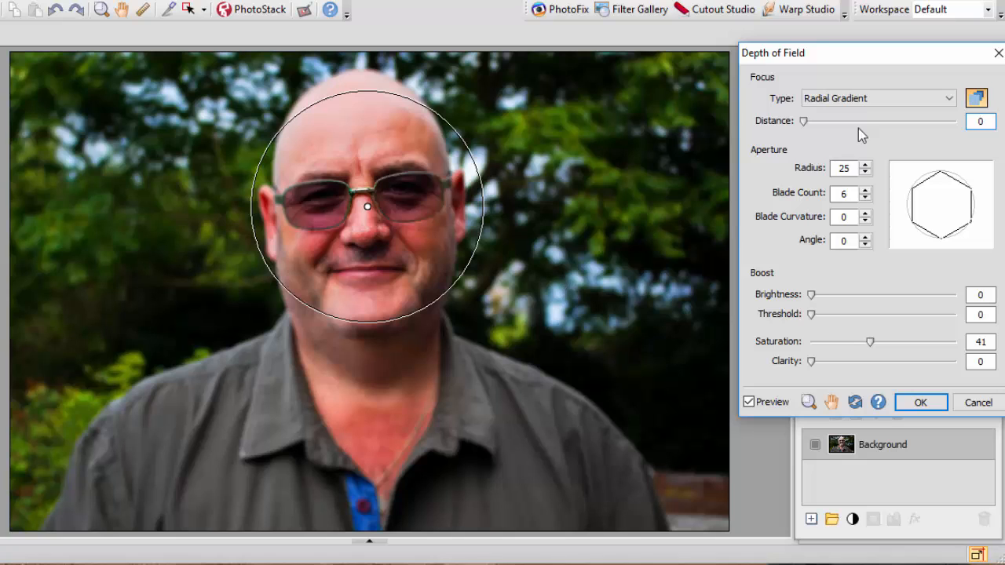
left_click_drag(805, 123, 967, 126)
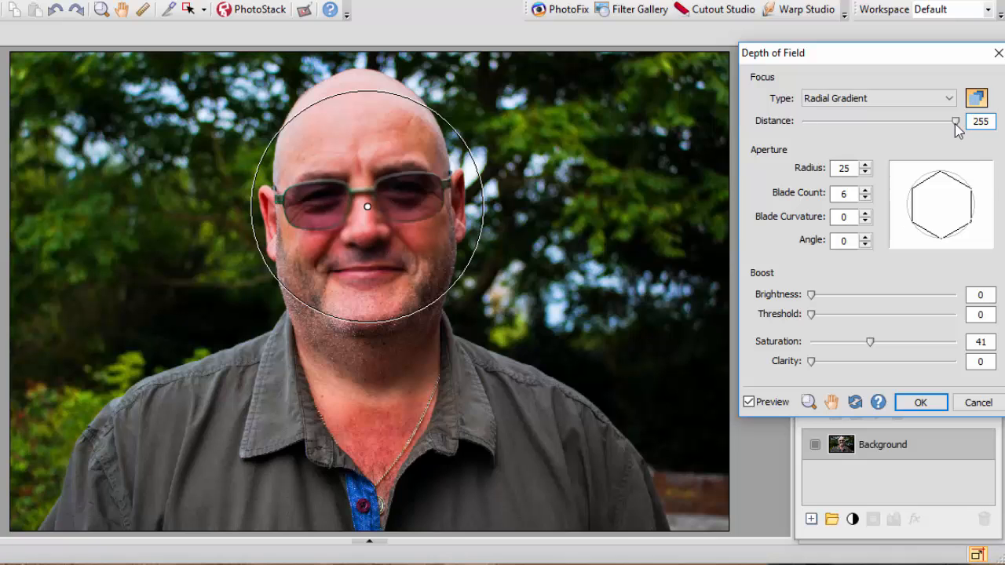
left_click_drag(955, 123, 780, 134)
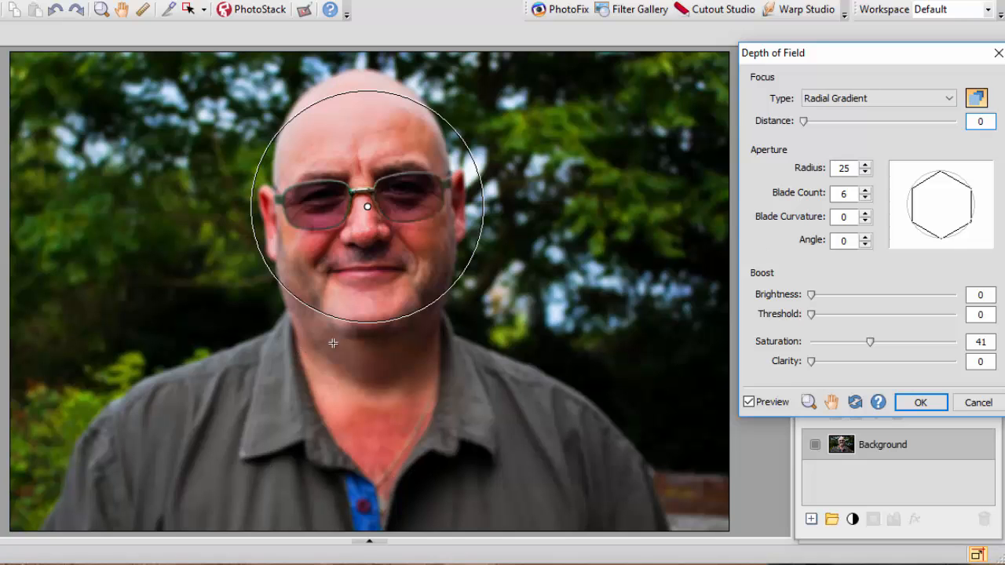
left_click_drag(373, 323, 379, 523)
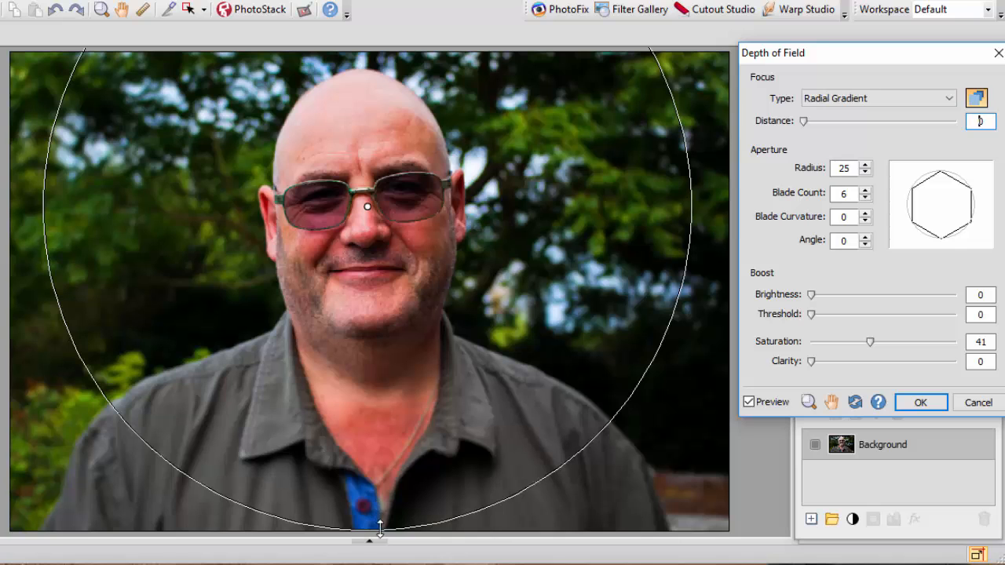
left_click_drag(366, 536, 377, 378)
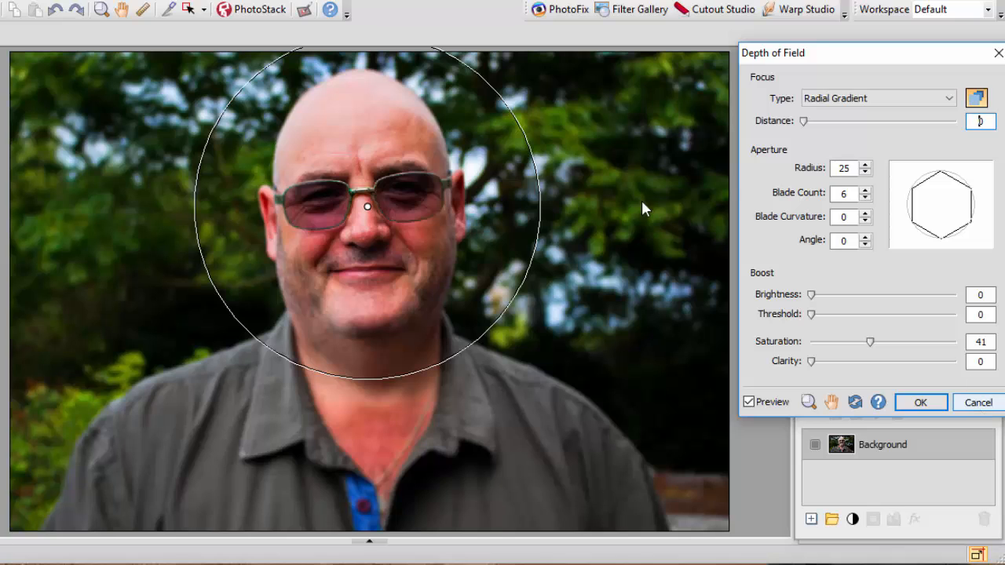
Change the focus type to Elliptical, fit the inner ellipse around the man's head, and widen the outer ellipse into the background
left_click(938, 99)
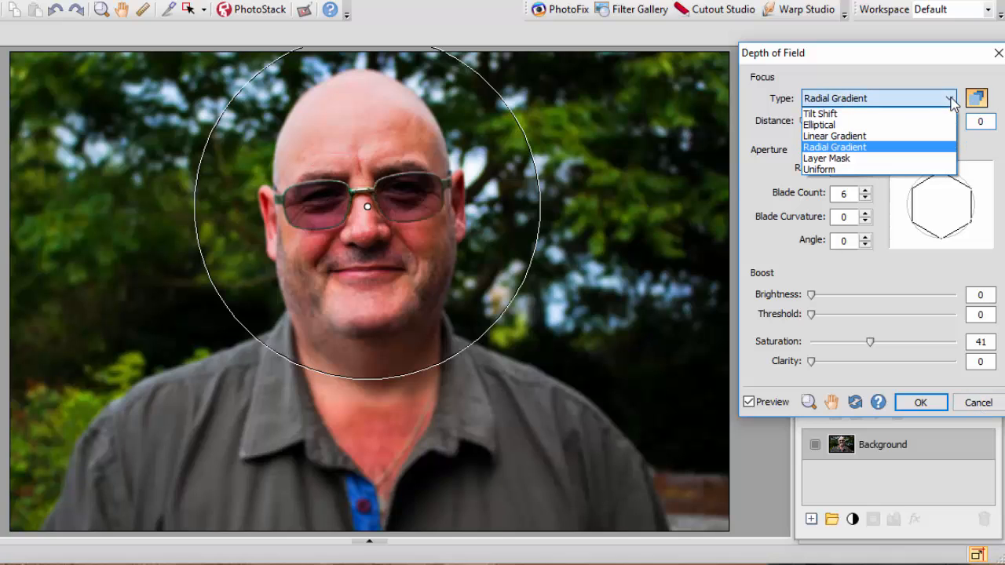
left_click(815, 127)
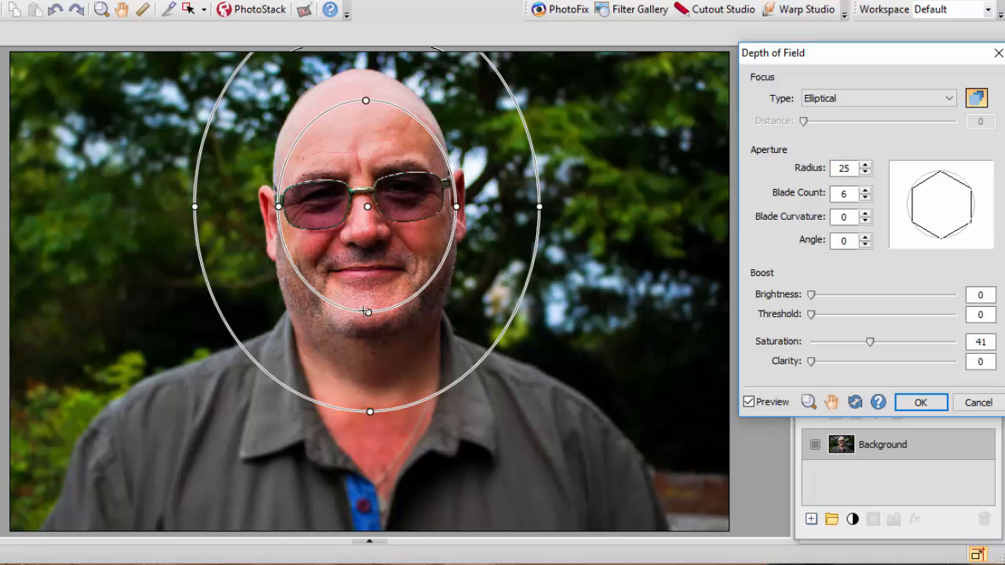
left_click_drag(369, 312, 372, 347)
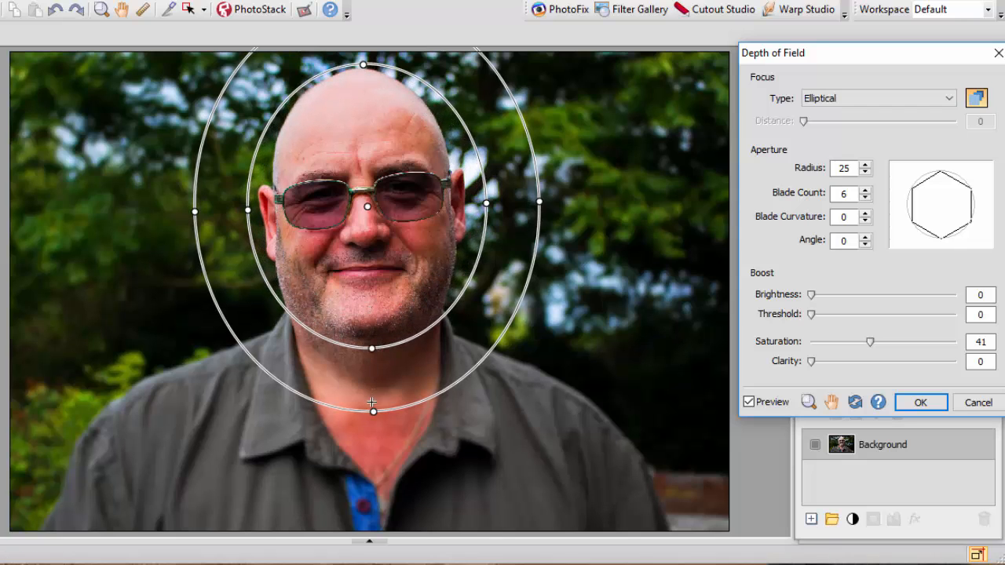
left_click_drag(541, 203, 621, 206)
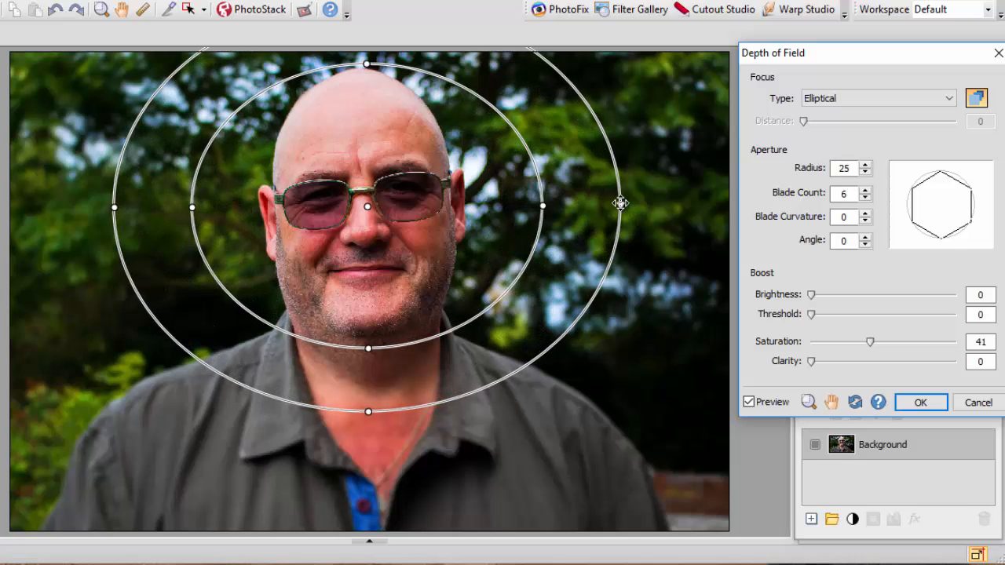
left_click_drag(543, 205, 513, 208)
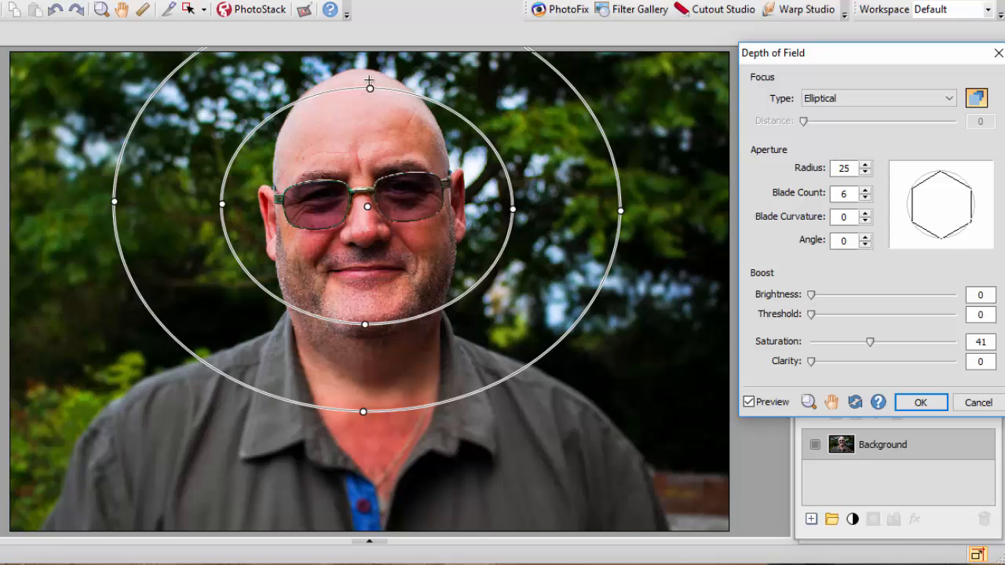
left_click_drag(370, 87, 372, 65)
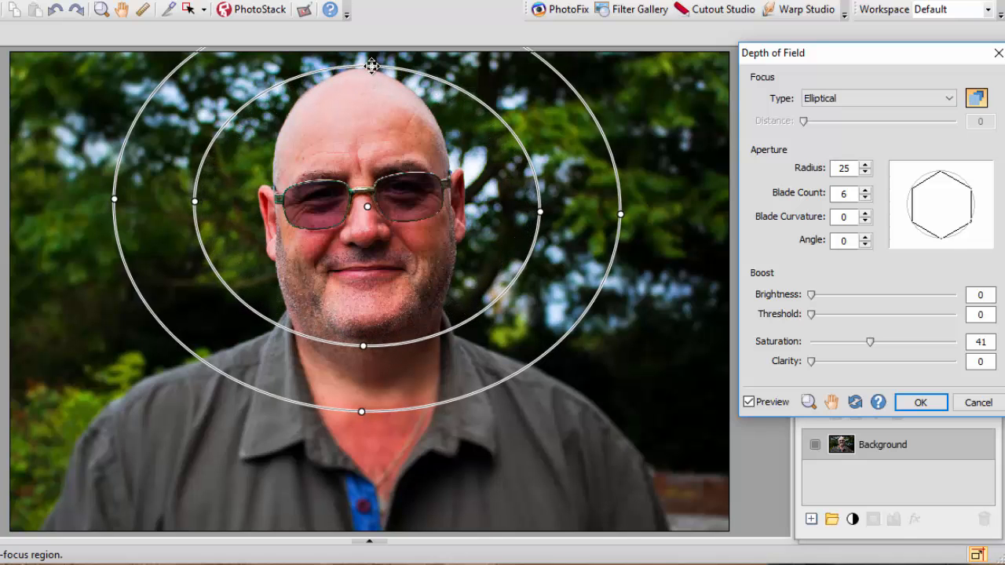
left_click_drag(540, 212, 498, 212)
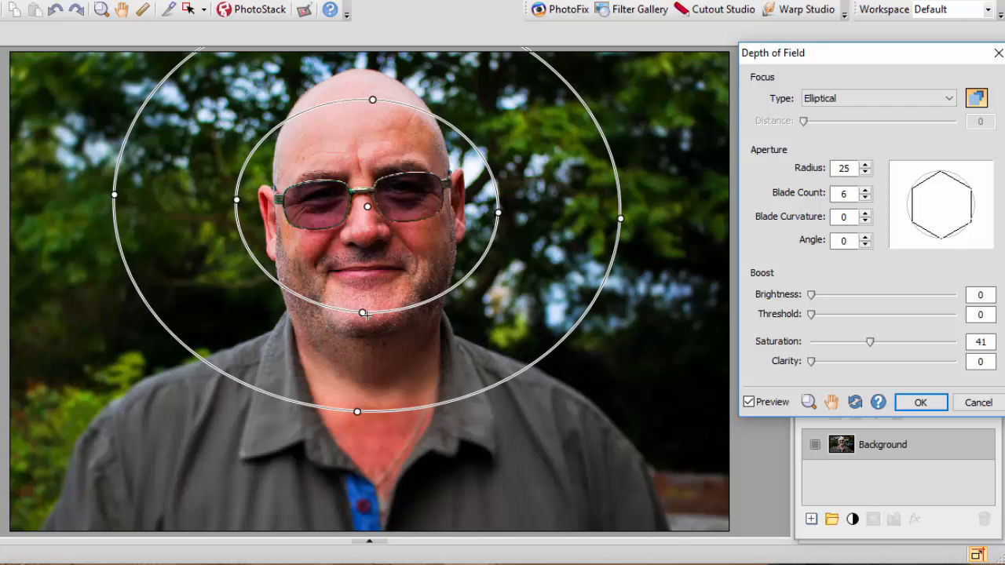
left_click_drag(363, 312, 372, 336)
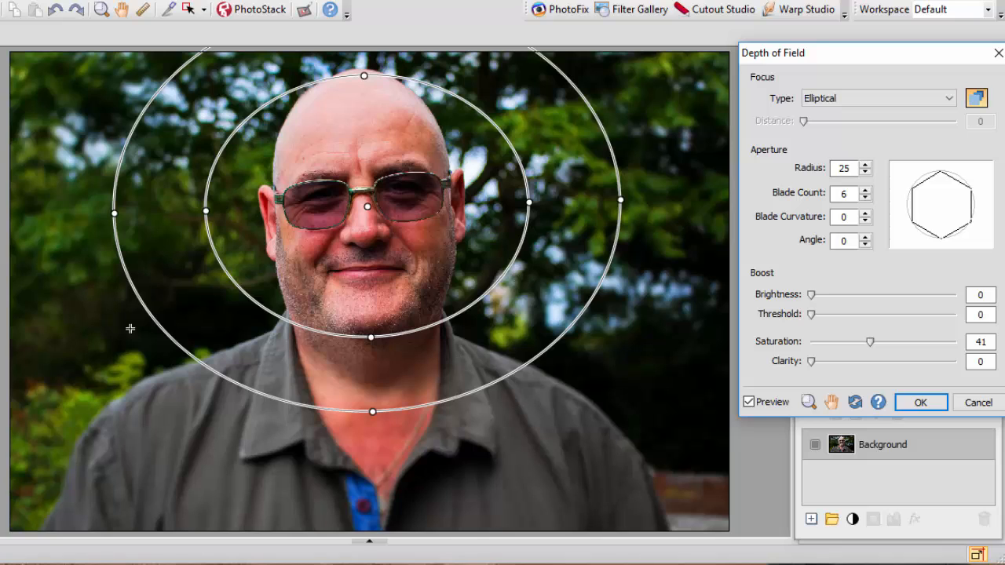
Apply the elliptical Depth of Field effect to the portrait and undo it
left_click(931, 407)
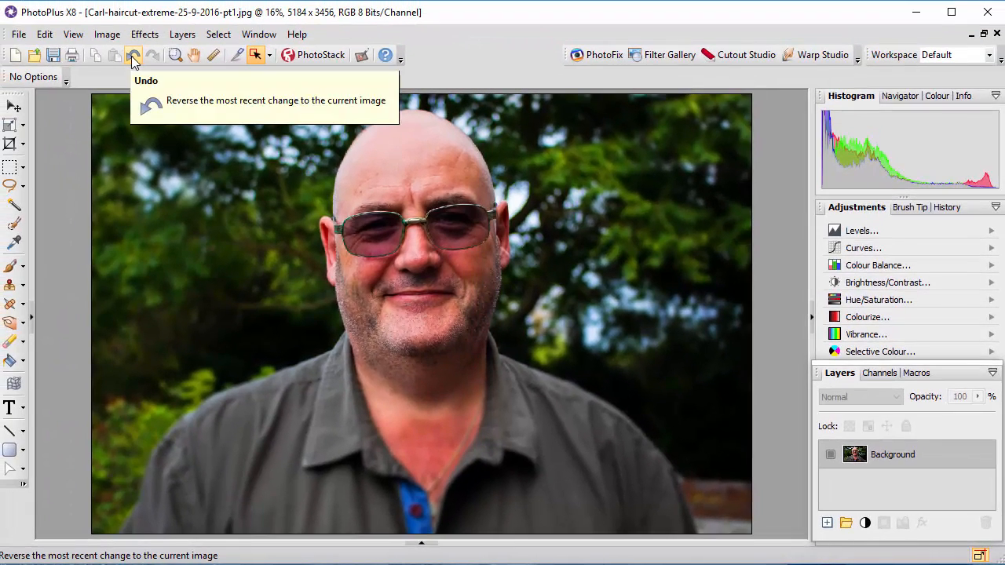
left_click(56, 13)
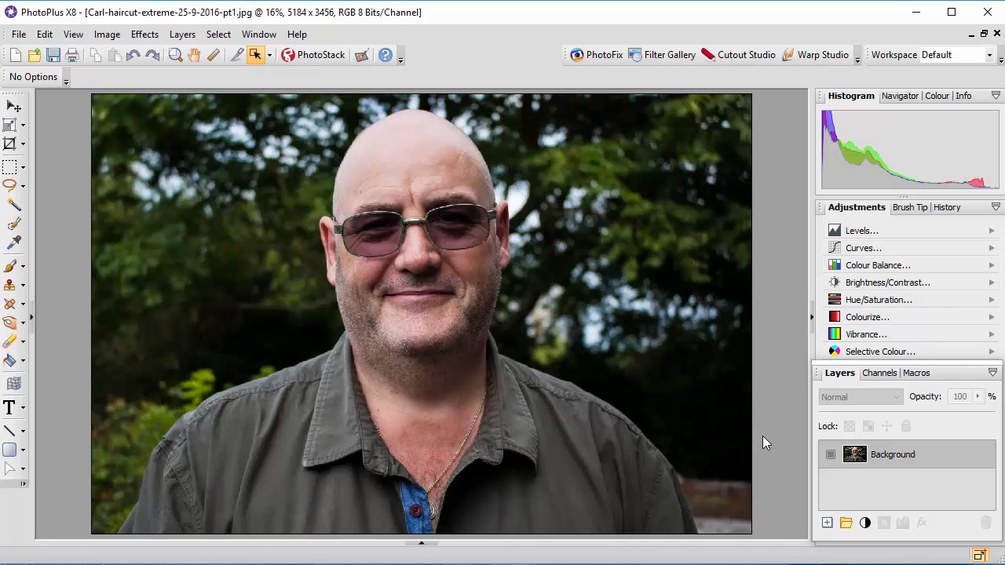
Duplicate the Background layer within the same document, keeping the proposed name
right_click(911, 453)
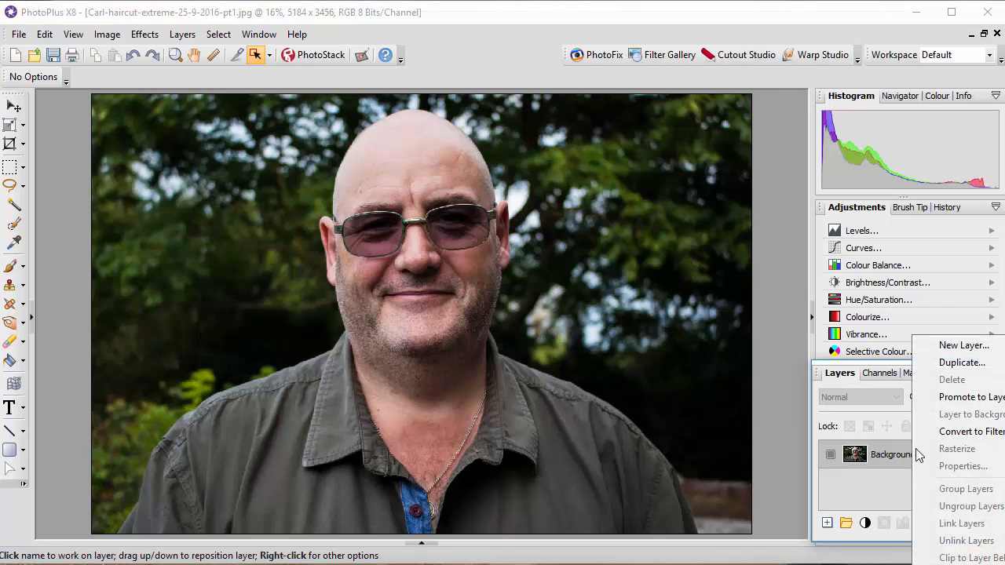
right_click(826, 450)
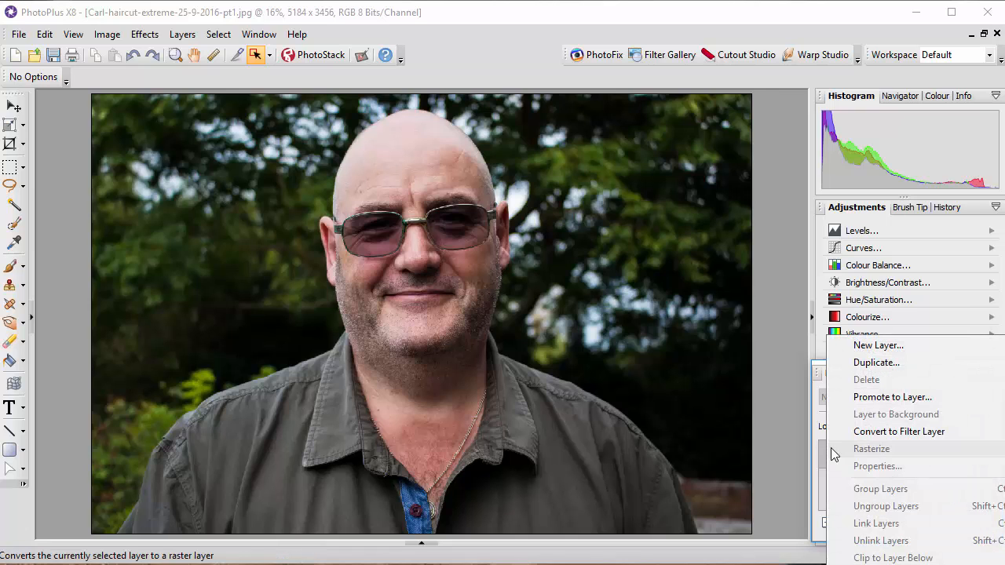
left_click(876, 363)
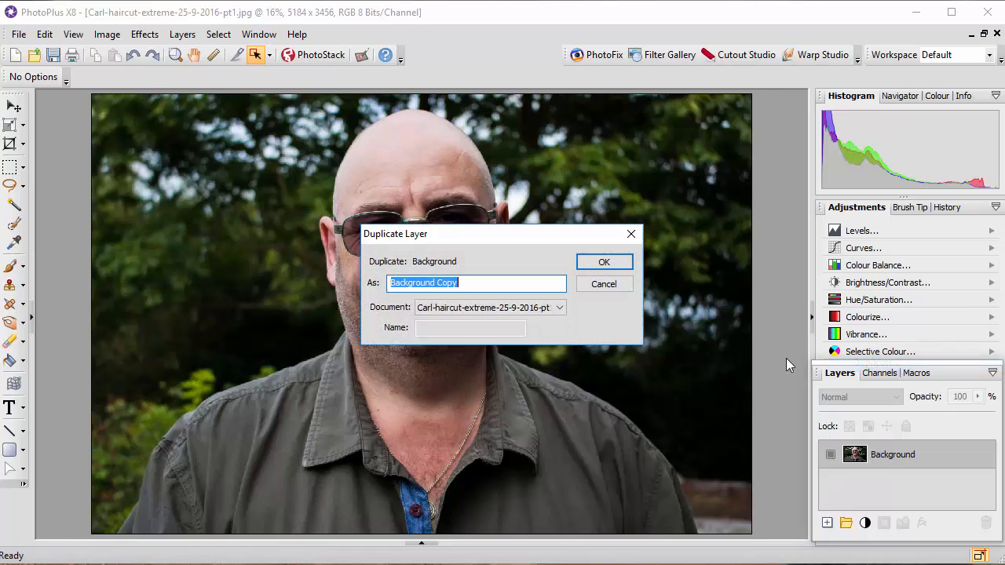
left_click(609, 261)
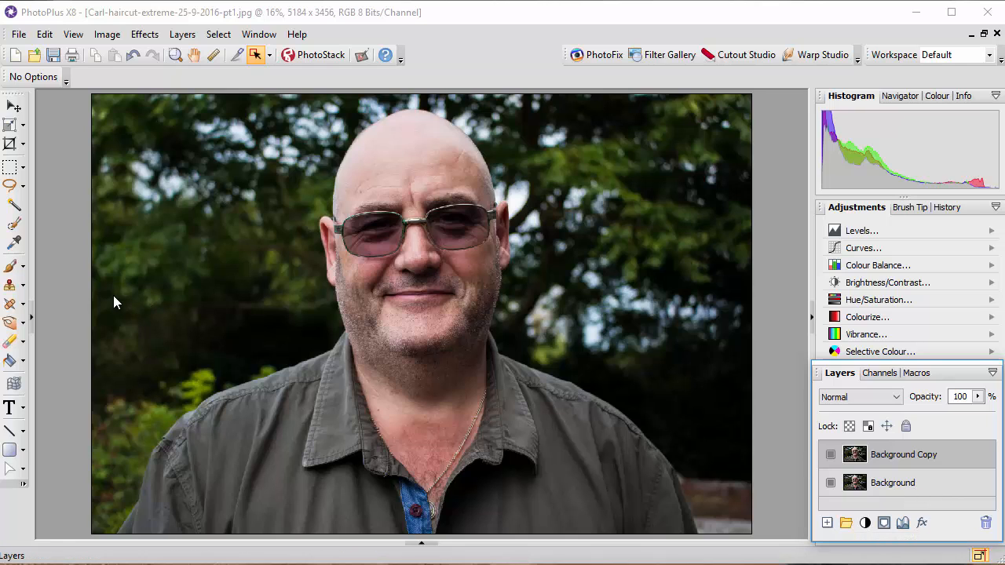
Brush a selection over the man's whole head, ears, neck and shirt on the duplicated layer, using brush size 140
left_click(14, 226)
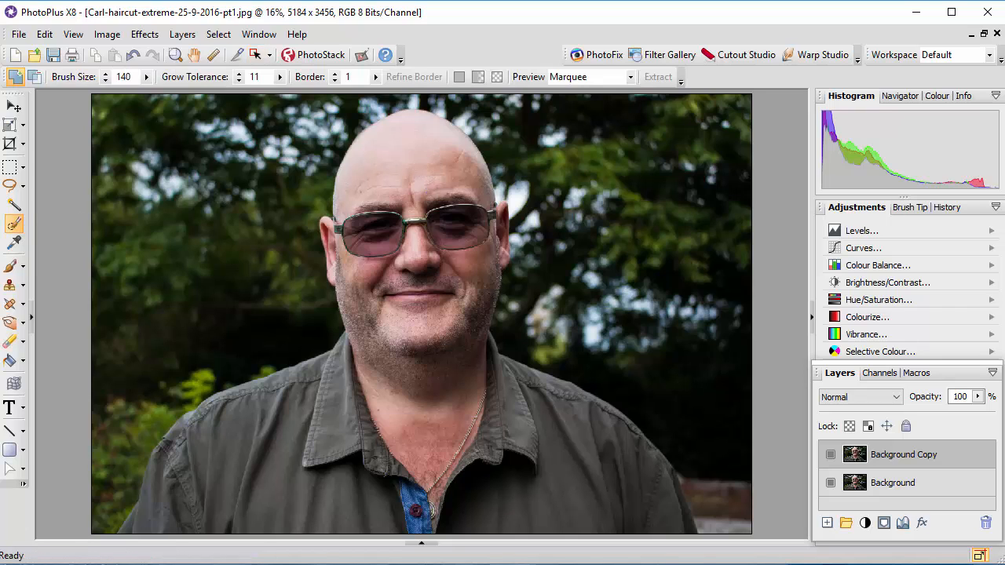
mouse_move(421, 153)
left_mouse_down()
mouse_move(416, 295)
mouse_move(430, 502)
left_mouse_up()
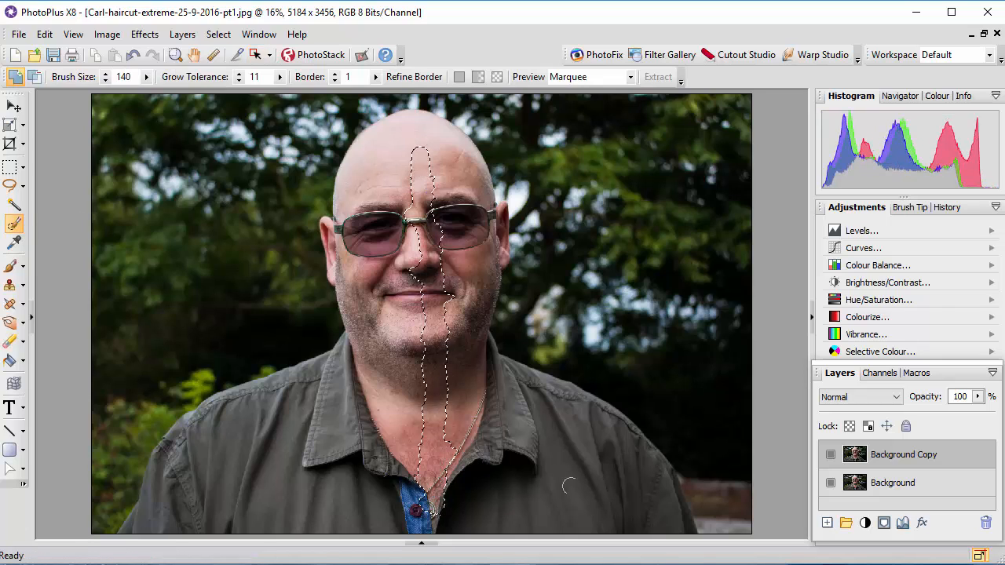
mouse_move(569, 486)
left_mouse_down()
mouse_move(370, 507)
mouse_move(192, 492)
mouse_move(162, 497)
mouse_move(159, 525)
mouse_move(232, 497)
mouse_move(228, 525)
mouse_move(135, 534)
mouse_move(179, 472)
mouse_move(148, 491)
mouse_move(271, 424)
mouse_move(364, 420)
mouse_move(431, 468)
mouse_move(323, 452)
mouse_move(230, 474)
mouse_move(238, 440)
mouse_move(167, 445)
mouse_move(251, 410)
mouse_move(411, 174)
mouse_move(409, 137)
mouse_move(383, 176)
mouse_move(370, 176)
mouse_move(409, 179)
mouse_move(440, 210)
mouse_move(463, 210)
mouse_move(456, 416)
mouse_move(471, 440)
left_mouse_up()
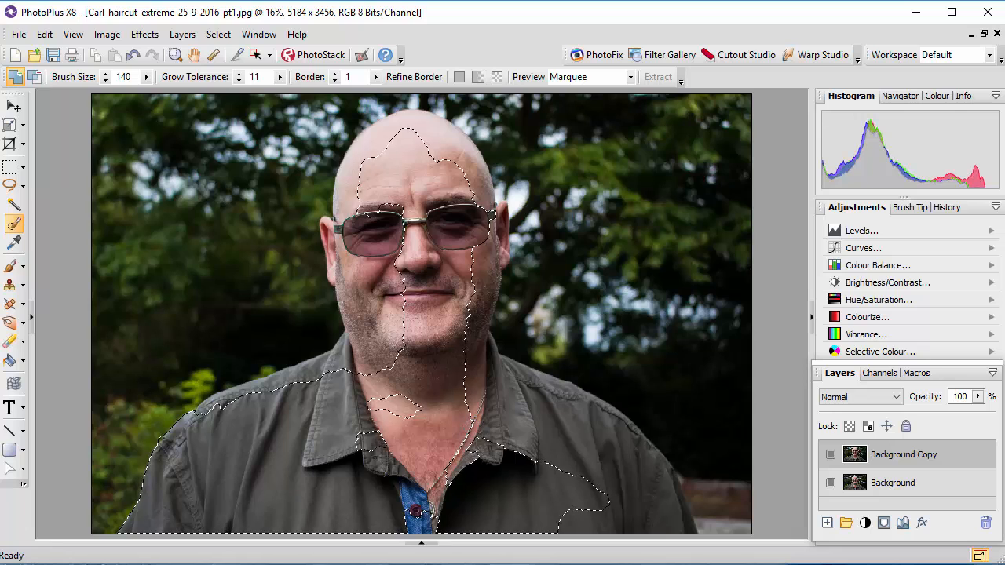
mouse_move(585, 502)
left_mouse_down()
mouse_move(636, 494)
mouse_move(620, 514)
mouse_move(679, 510)
mouse_move(620, 443)
mouse_move(546, 392)
mouse_move(471, 368)
mouse_move(557, 464)
mouse_move(400, 495)
mouse_move(420, 495)
mouse_move(328, 493)
mouse_move(381, 322)
mouse_move(408, 165)
mouse_move(440, 121)
mouse_move(476, 258)
mouse_move(480, 173)
mouse_move(469, 360)
left_mouse_up()
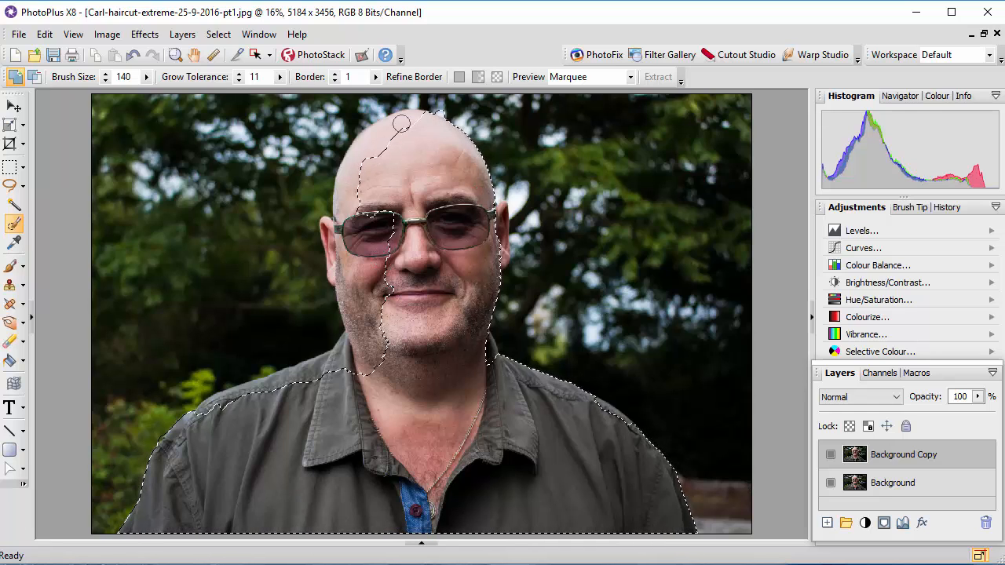
mouse_move(401, 124)
left_mouse_down()
mouse_move(365, 249)
mouse_move(370, 159)
mouse_move(363, 240)
mouse_move(379, 308)
mouse_move(376, 369)
mouse_move(338, 259)
mouse_move(340, 239)
left_mouse_up()
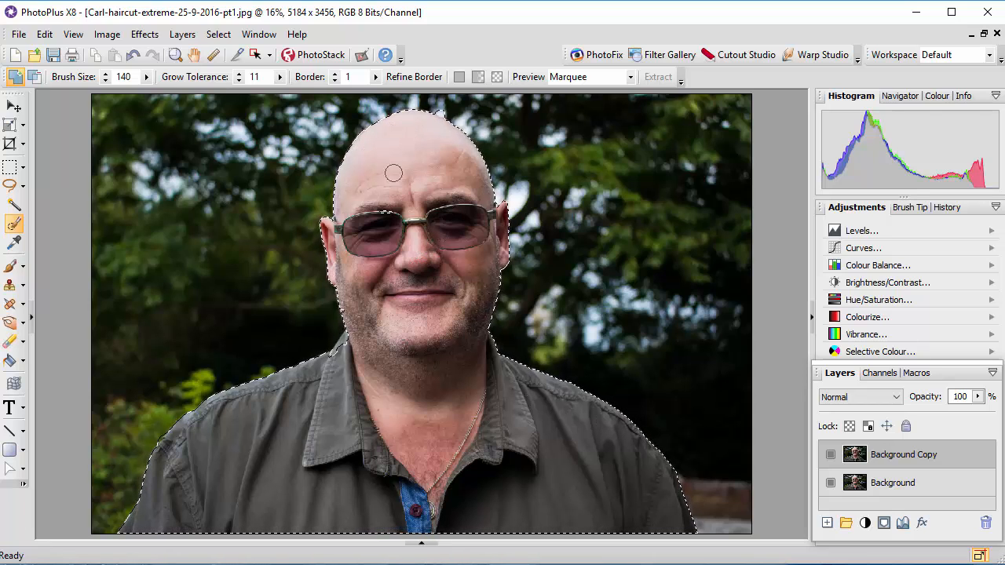
left_click(34, 76)
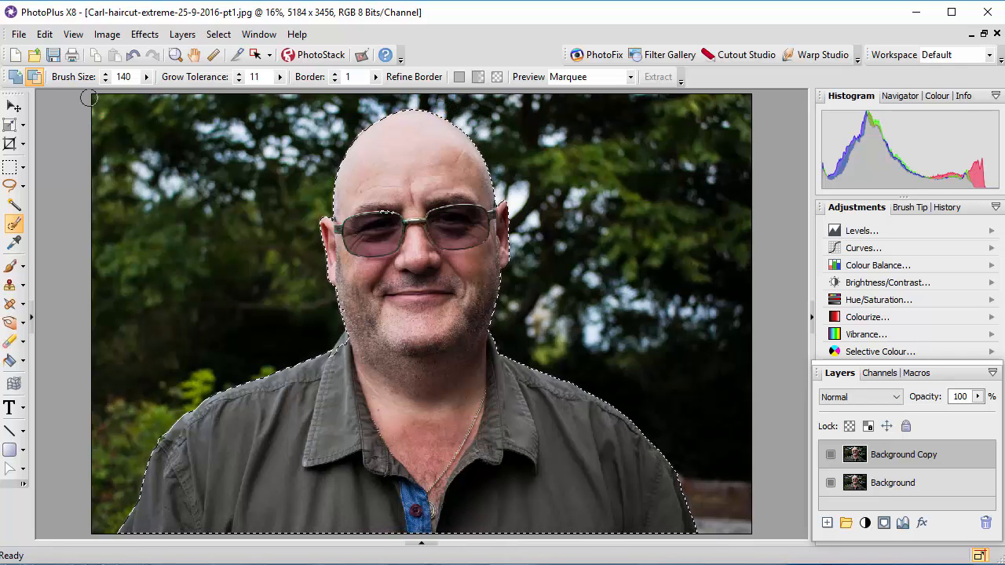
Invert the selection to the background, add it as a mask on the duplicated layer, and clear the selection
left_click(218, 36)
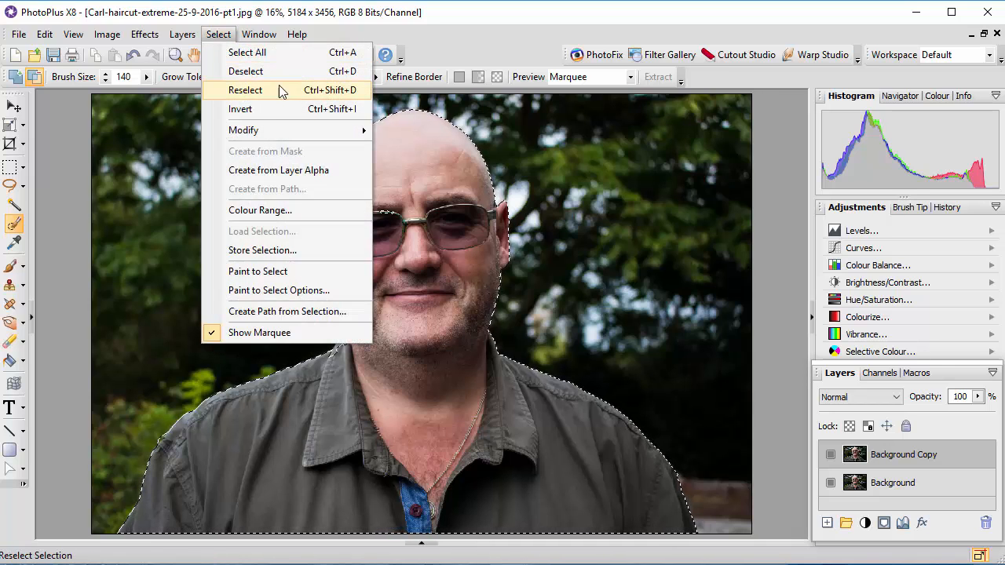
left_click(245, 109)
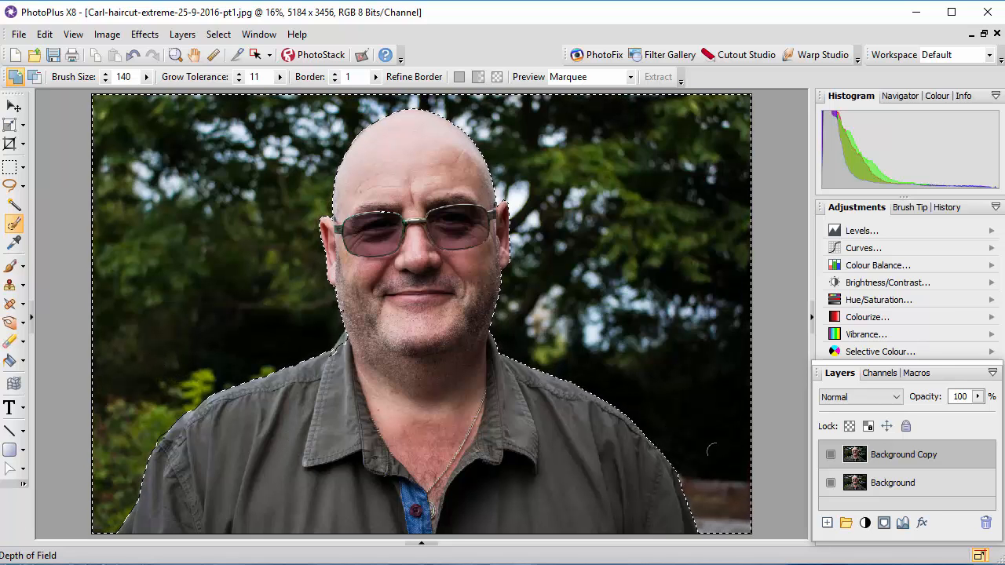
left_click(885, 525)
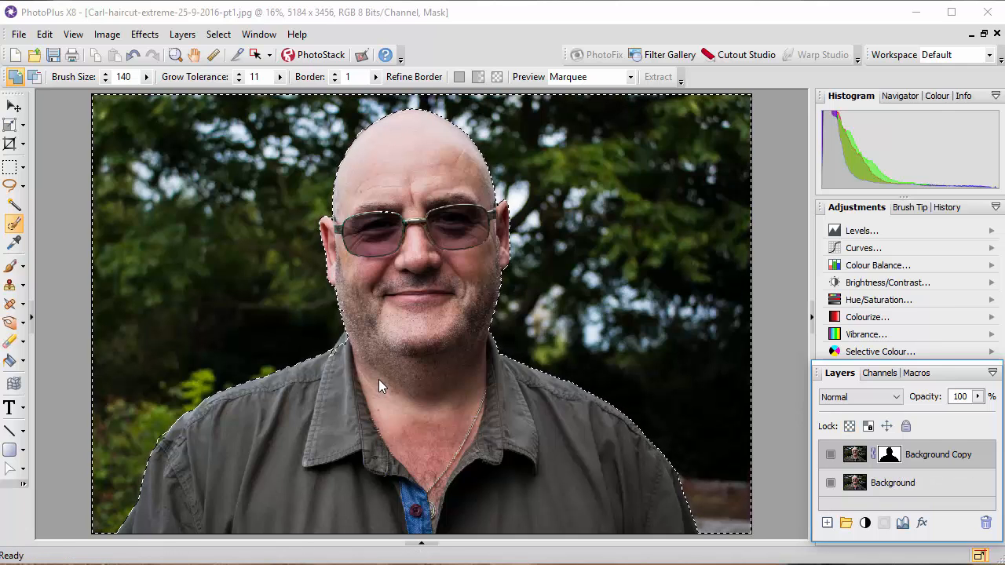
key("ctrl+d")
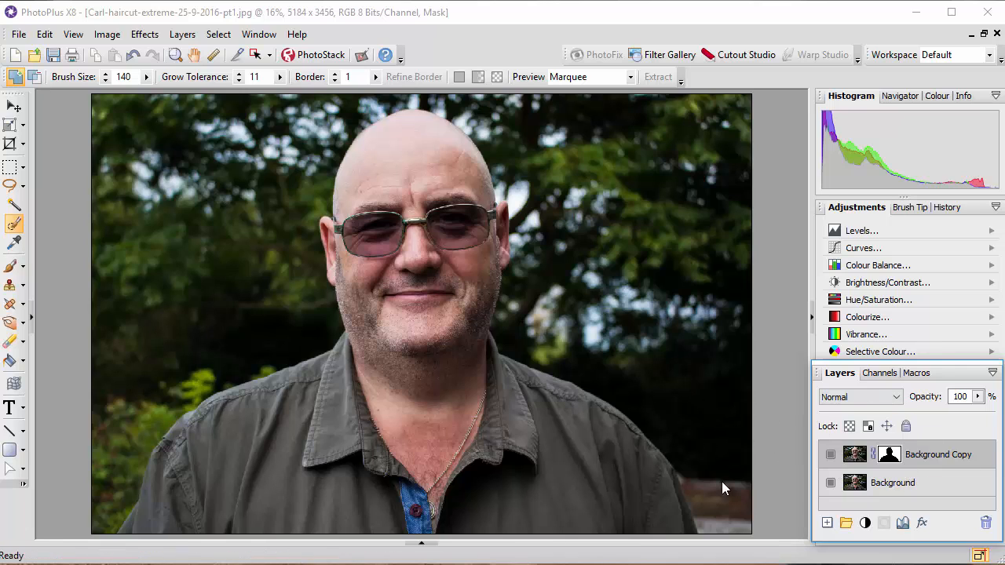
Try a Layer Mask Depth of Field on the duplicated layer's image with saturation 94, and cancel it
left_click(855, 455)
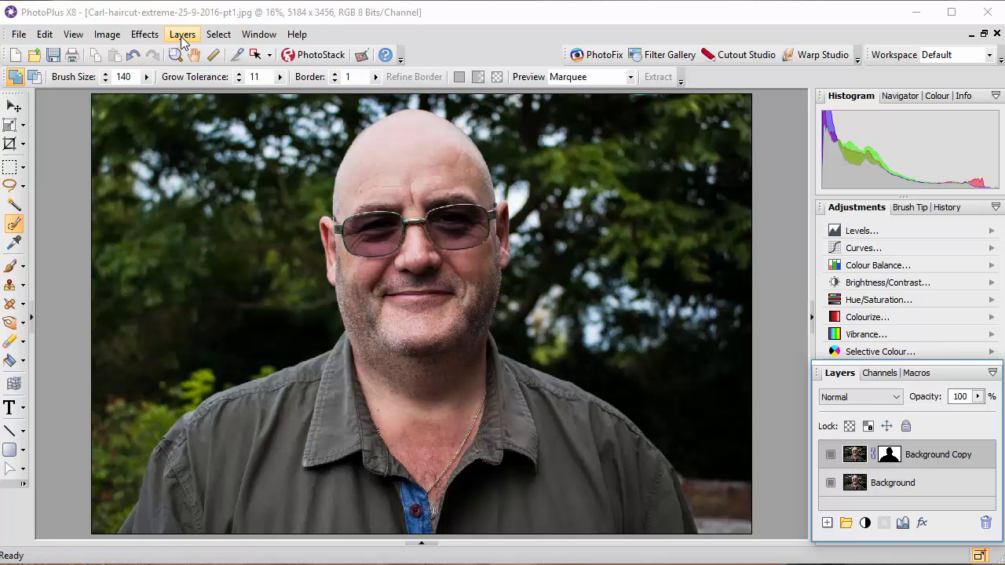
left_click(145, 34)
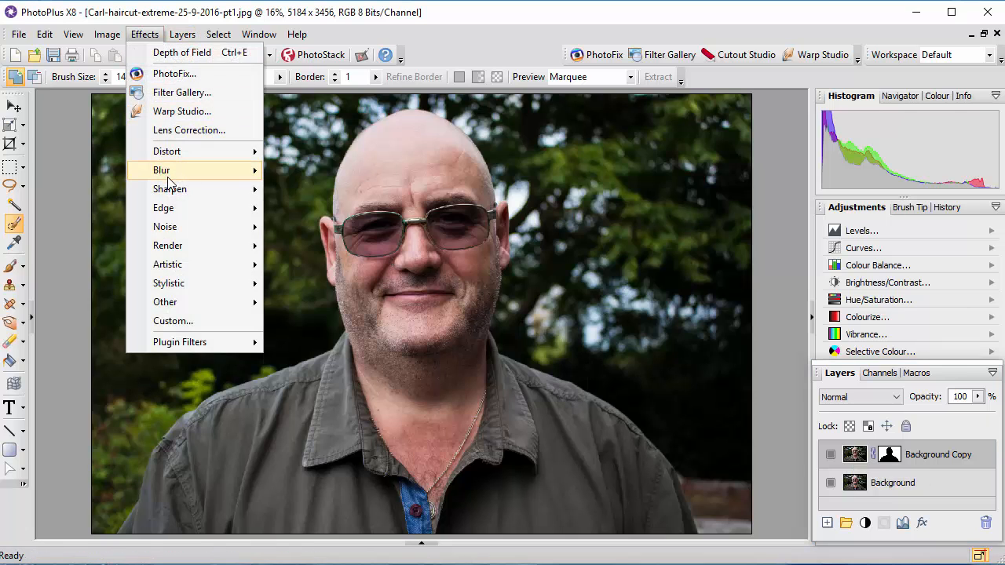
mouse_move(212, 172)
left_click(299, 246)
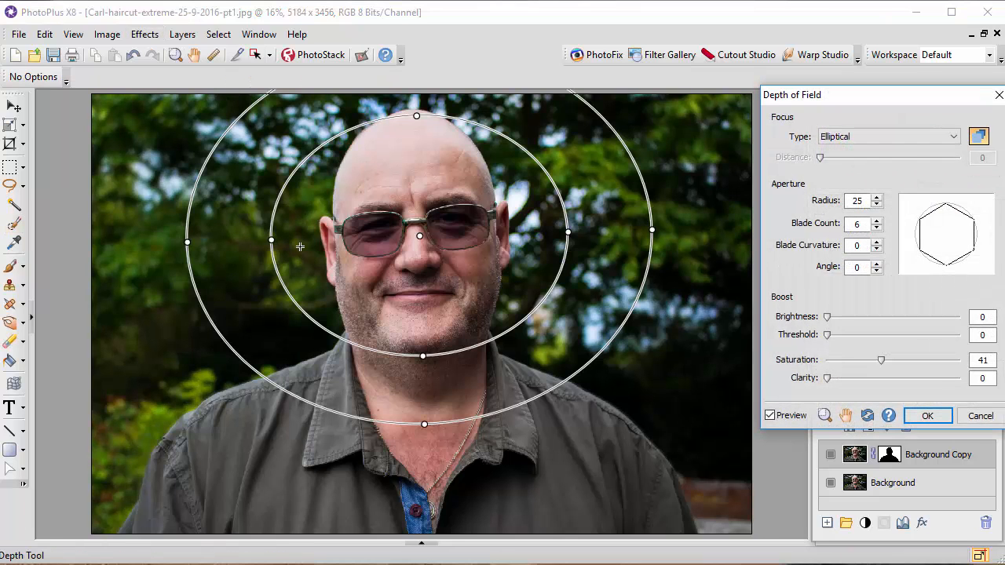
left_click(954, 138)
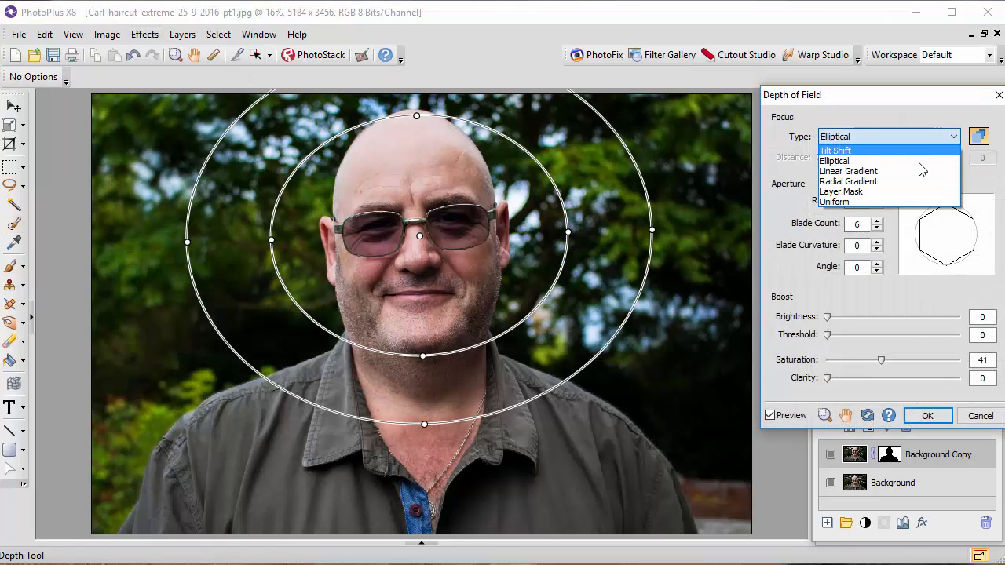
left_click(852, 193)
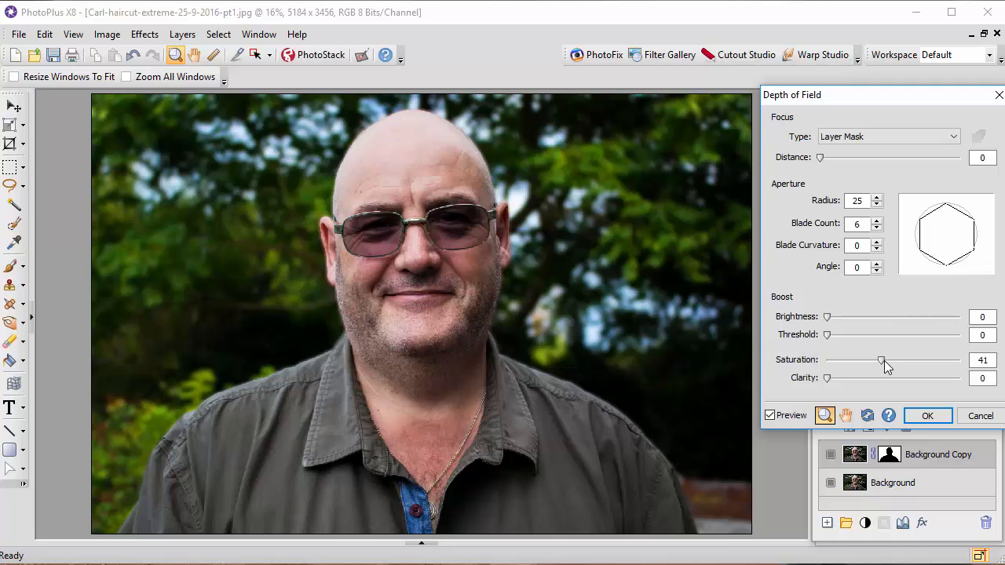
left_click_drag(881, 360, 951, 359)
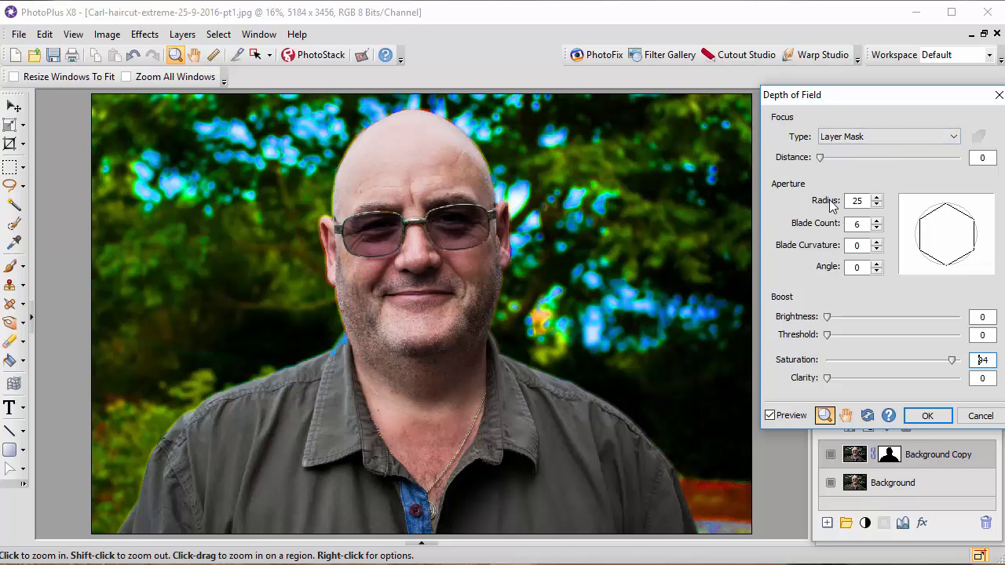
left_click(978, 416)
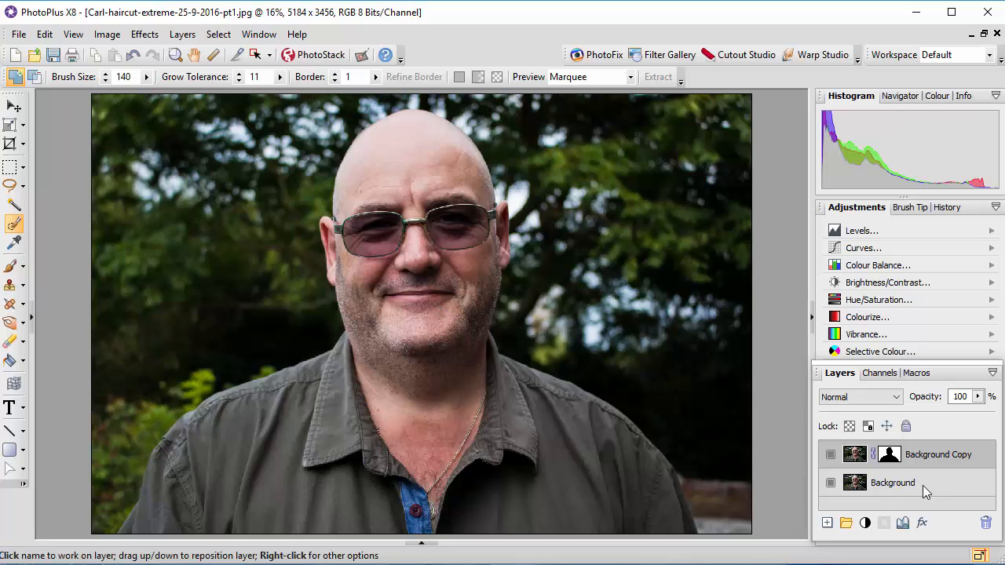
Try a Gaussian Blur on the Background layer at a radius of about 14, lower it to 0.1, and cancel it
left_click(898, 486)
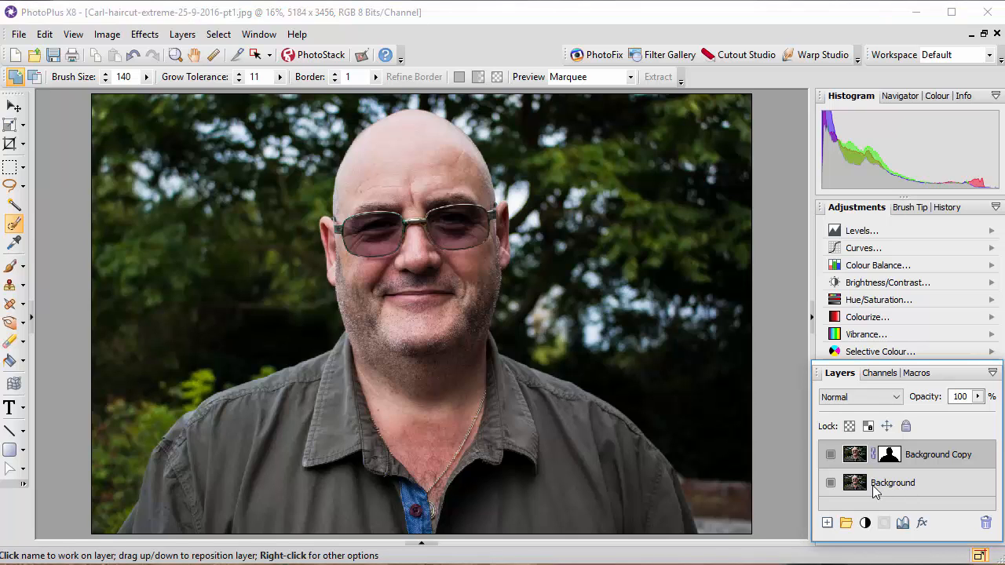
left_click(903, 486)
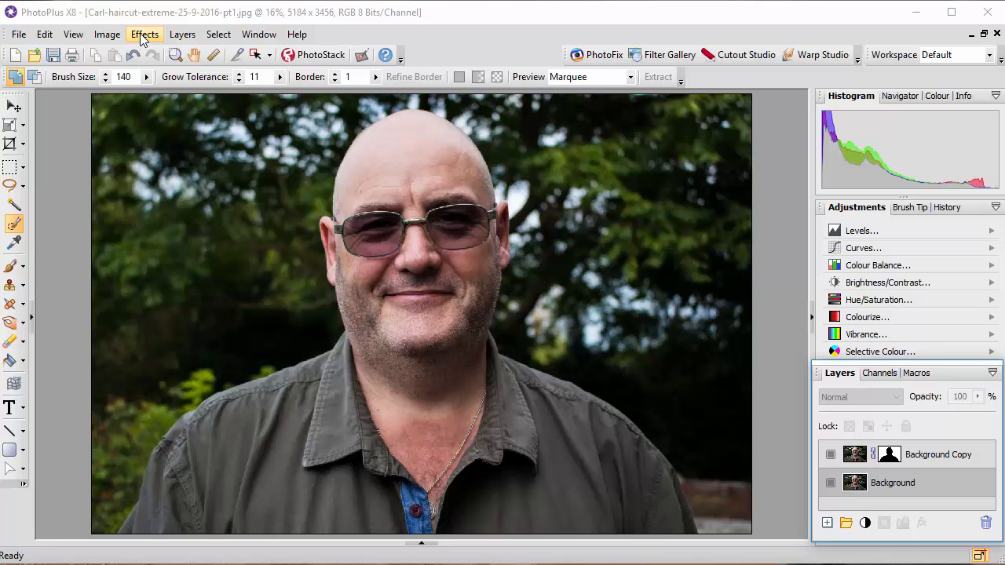
left_click(142, 37)
mouse_move(179, 171)
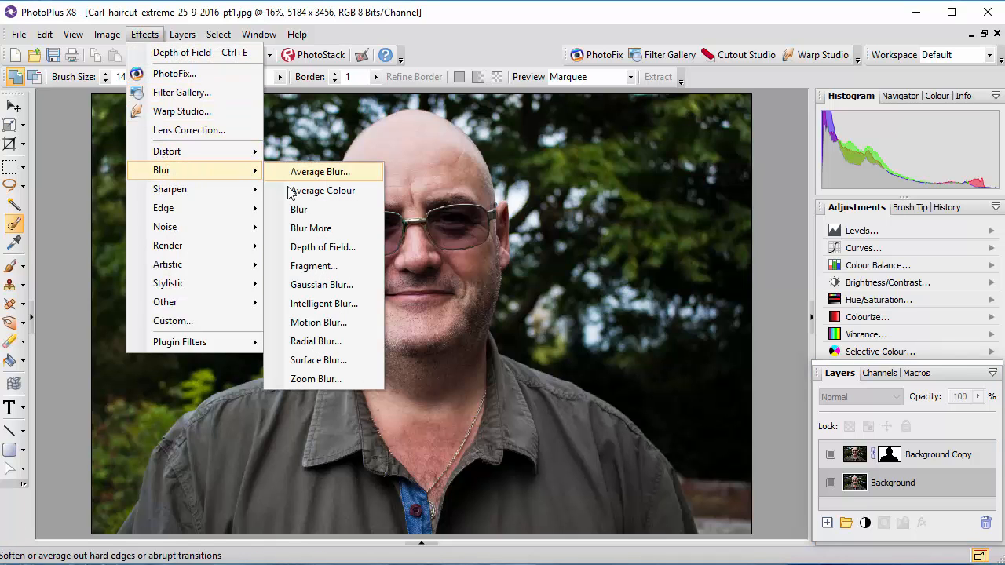
left_click(310, 285)
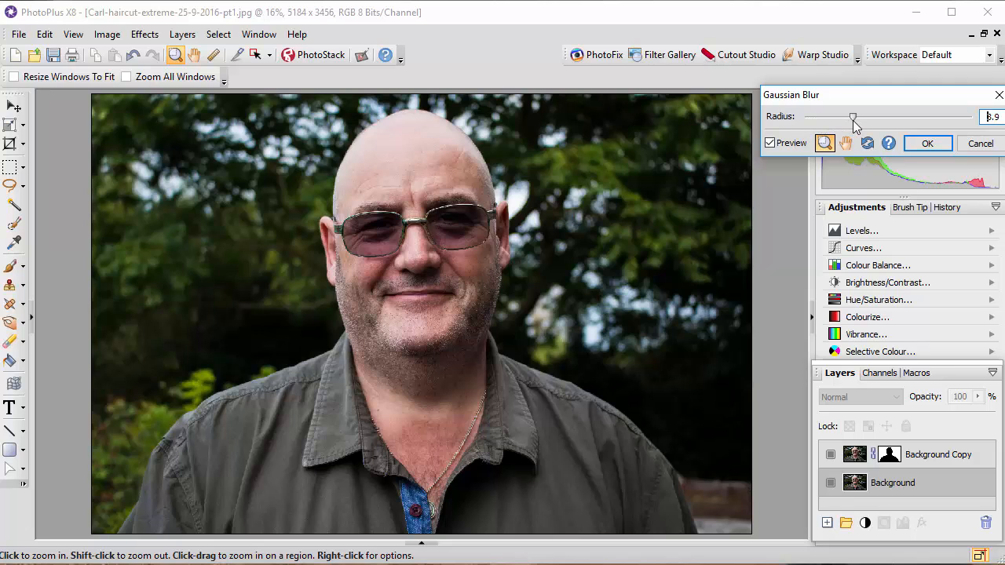
left_click_drag(853, 119, 890, 117)
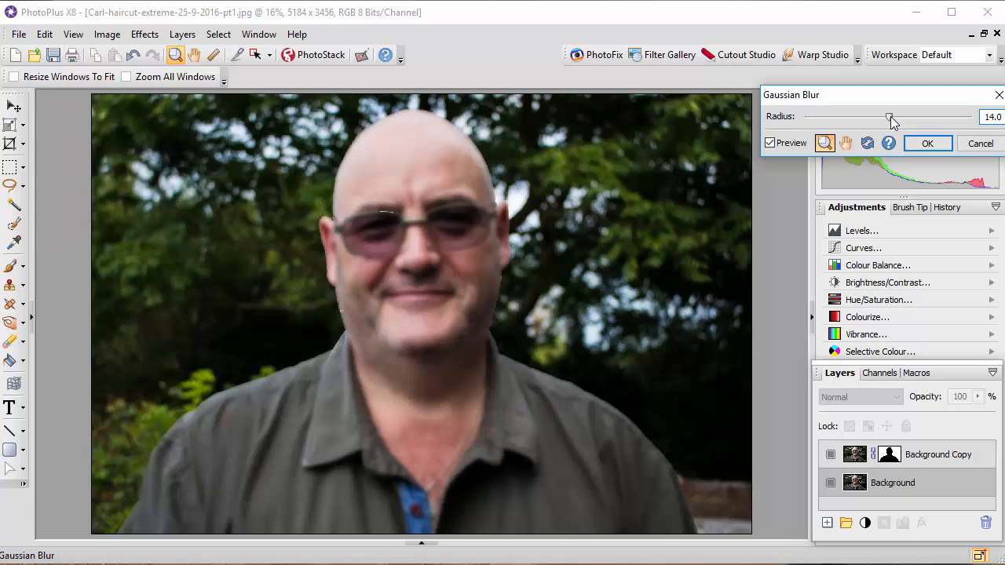
left_click_drag(892, 121, 833, 122)
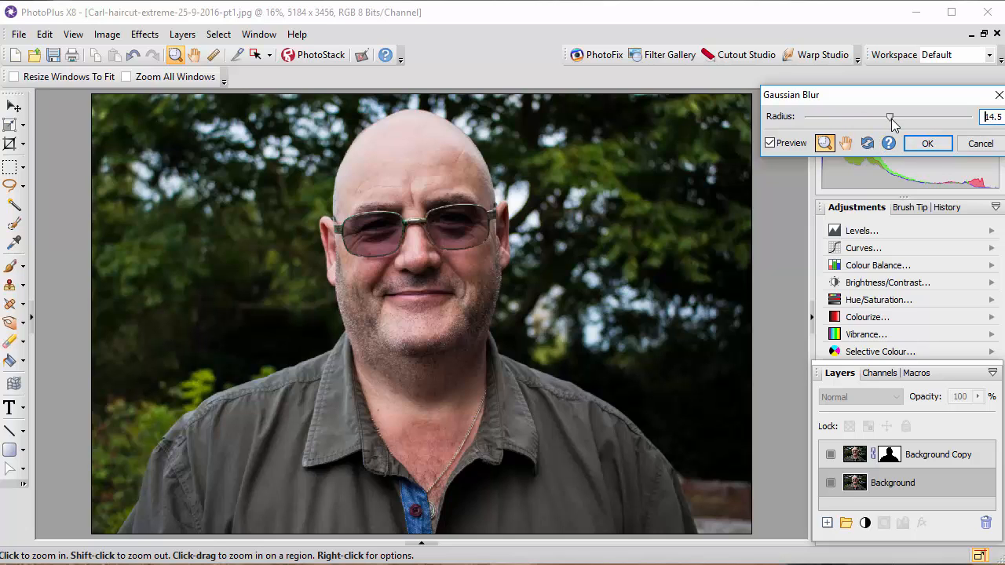
left_click_drag(891, 118, 790, 111)
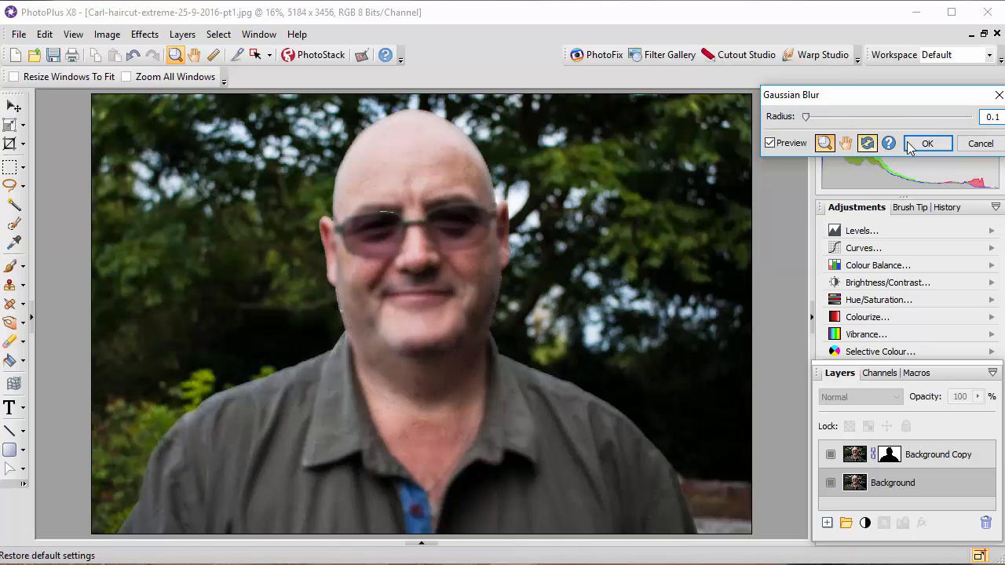
left_click(980, 143)
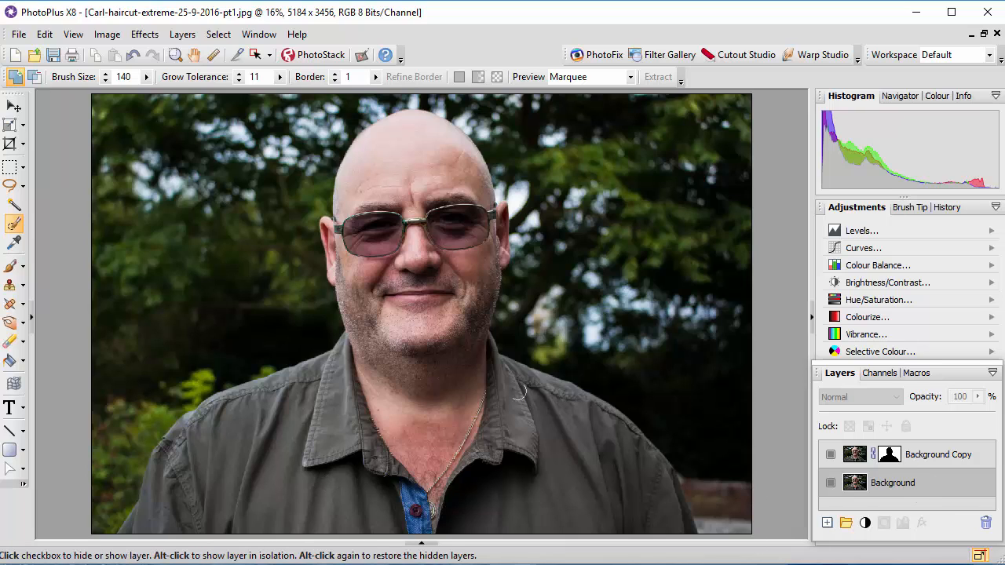
Delete the masked Background Copy layer
right_click(930, 461)
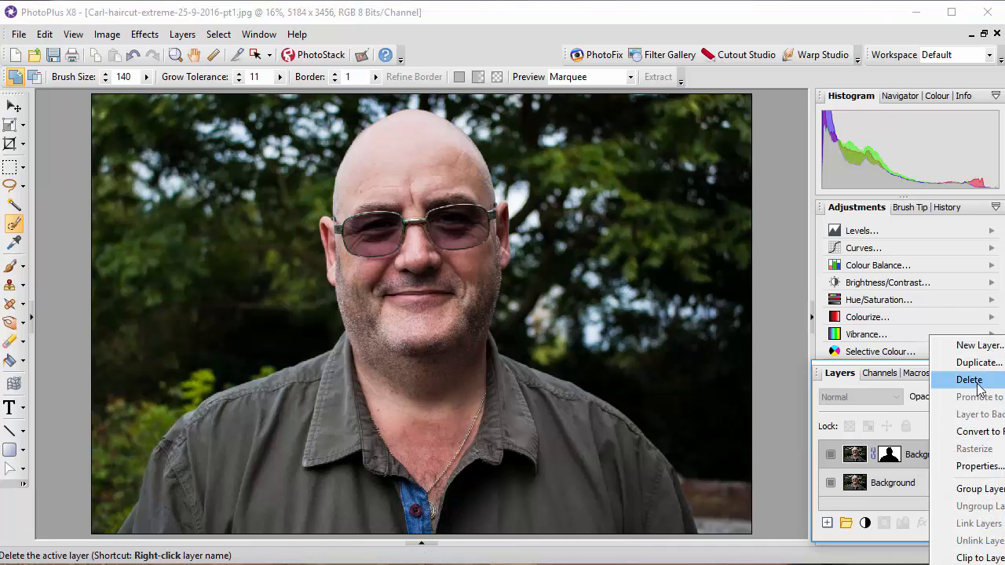
left_click(976, 381)
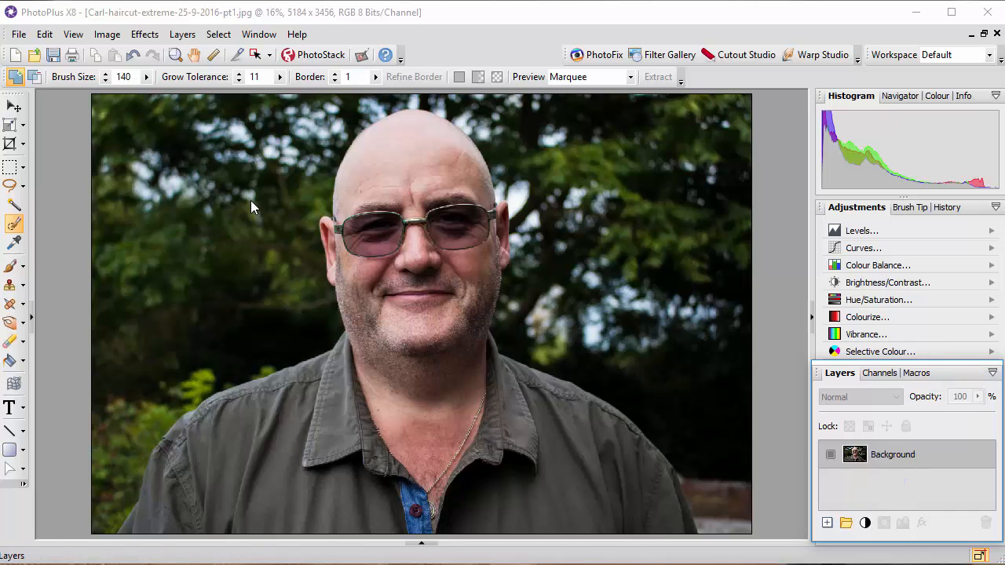
Try the Uniform focus type of the Depth of Field effect on the portrait's Background layer, and cancel it
left_click(144, 34)
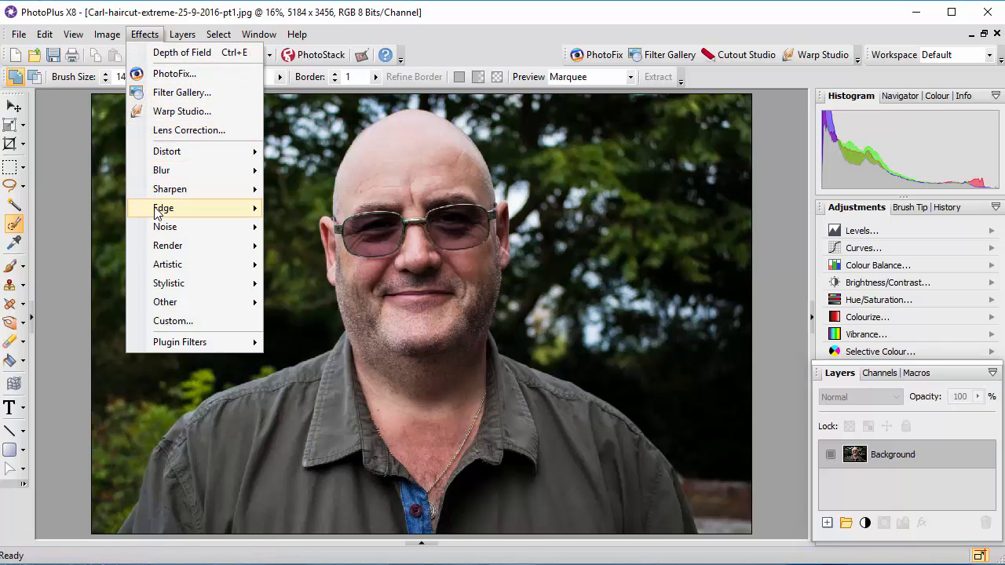
mouse_move(242, 179)
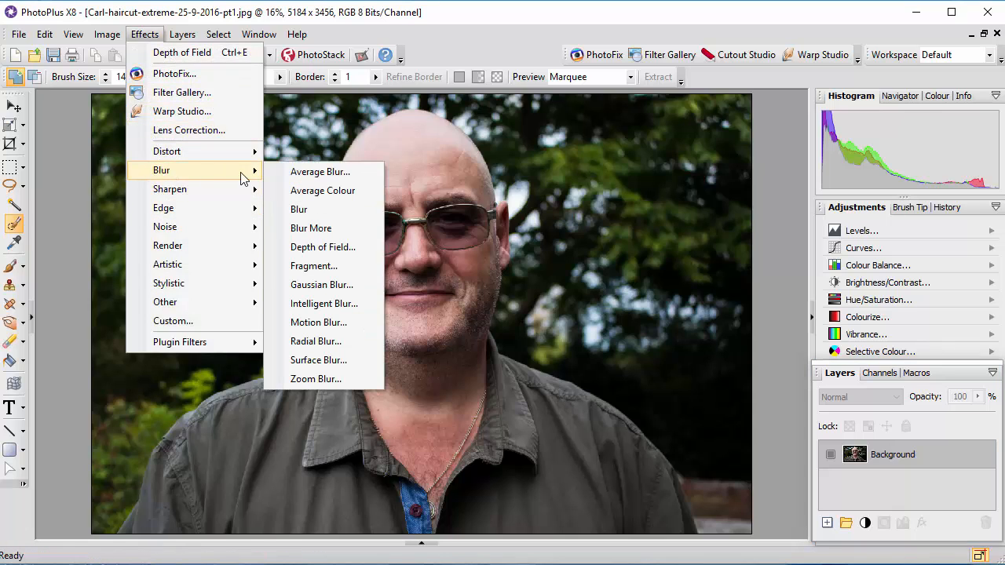
left_click(333, 246)
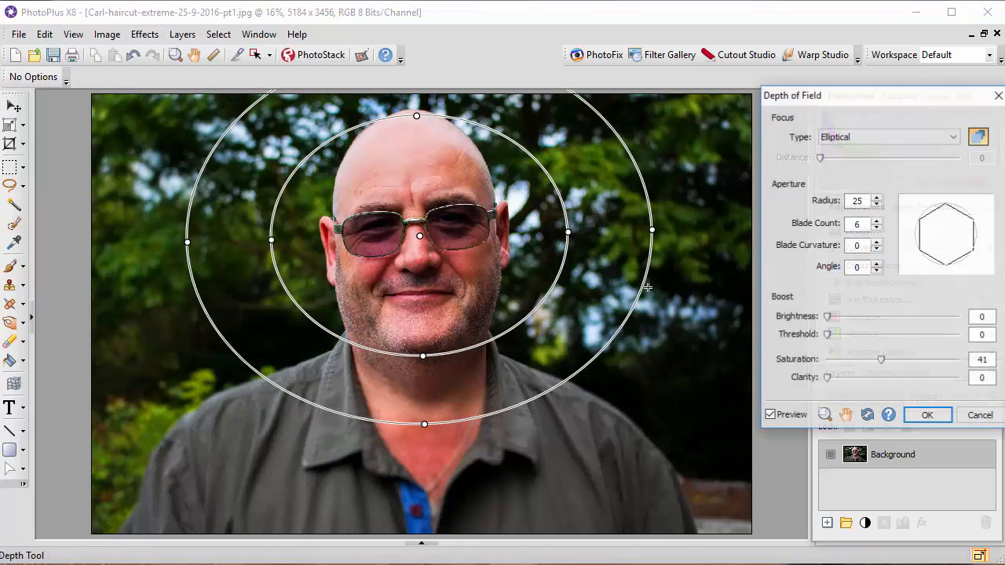
left_click(954, 139)
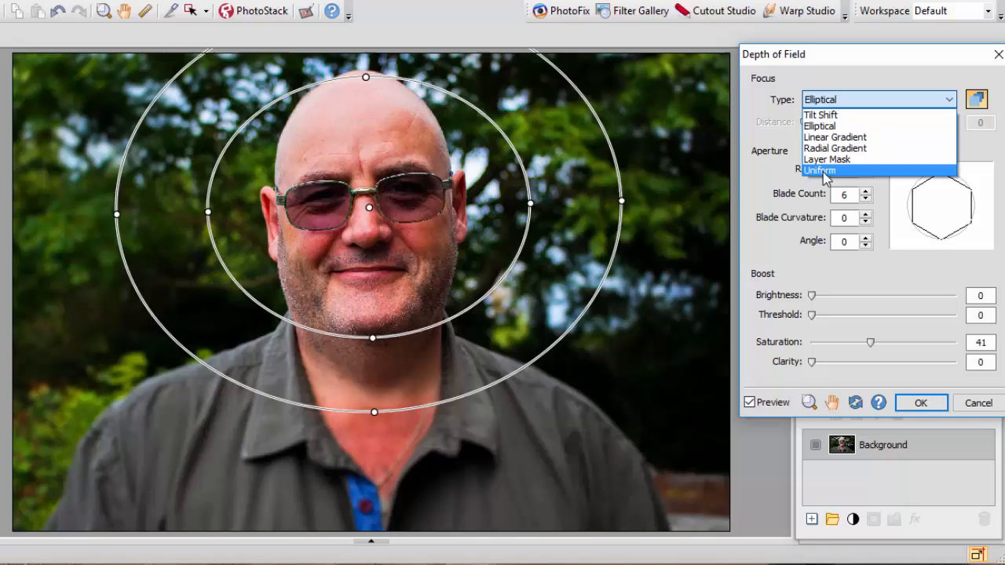
left_click(822, 170)
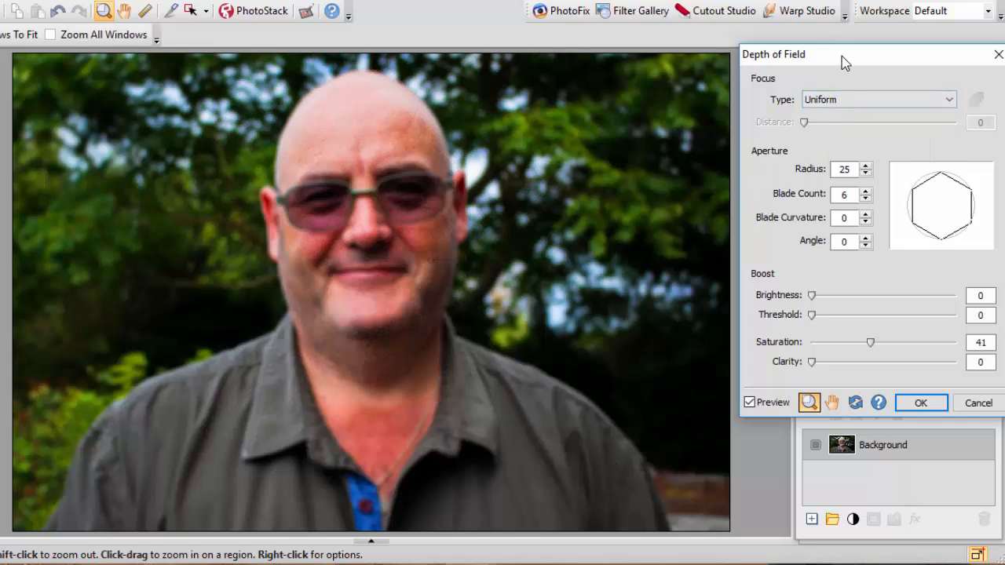
left_click_drag(842, 56, 831, 53)
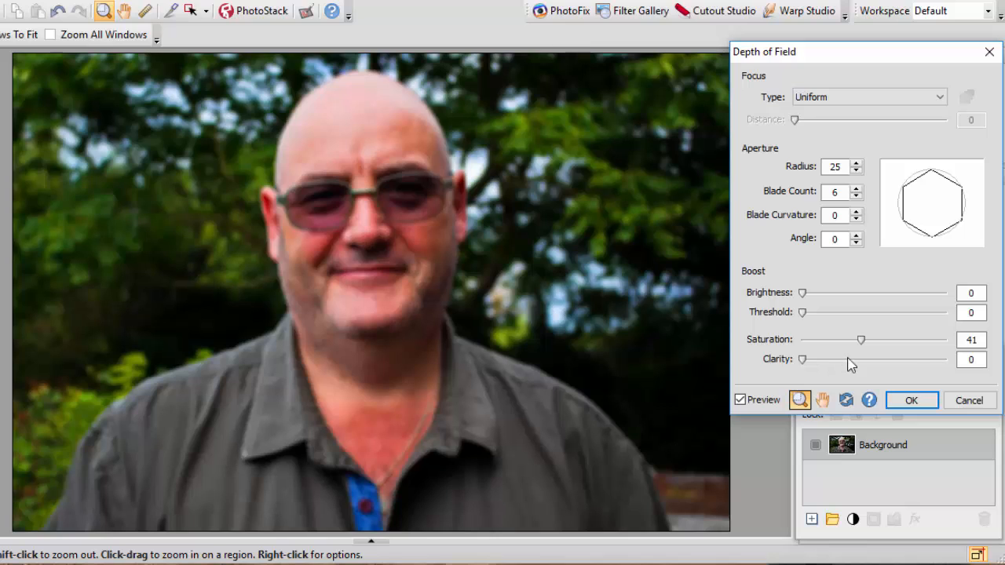
left_click(974, 399)
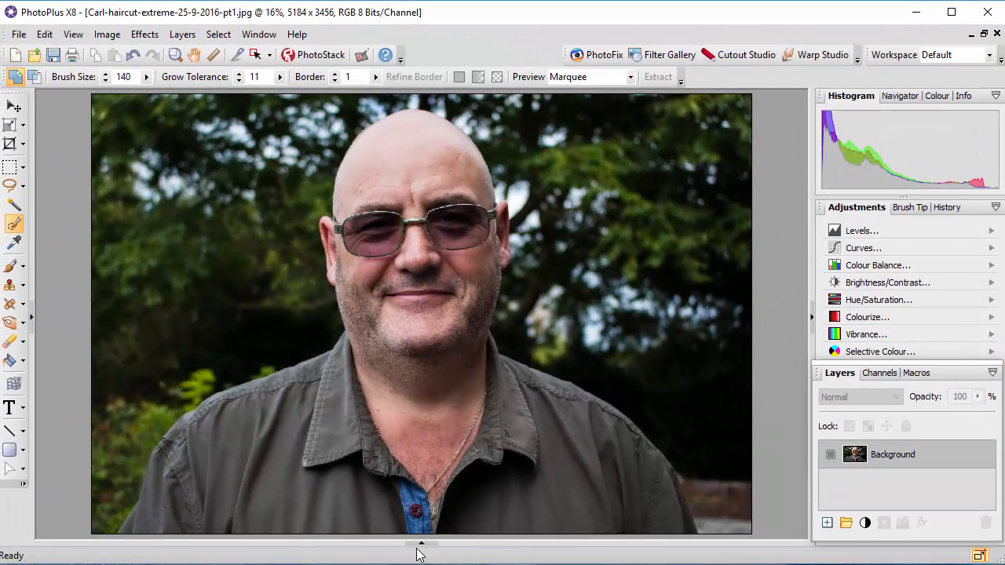
Show the thumbnails of the open documents and switch to the beach photo busy-Walton-10-8-12-pt2.jpg
left_click(420, 544)
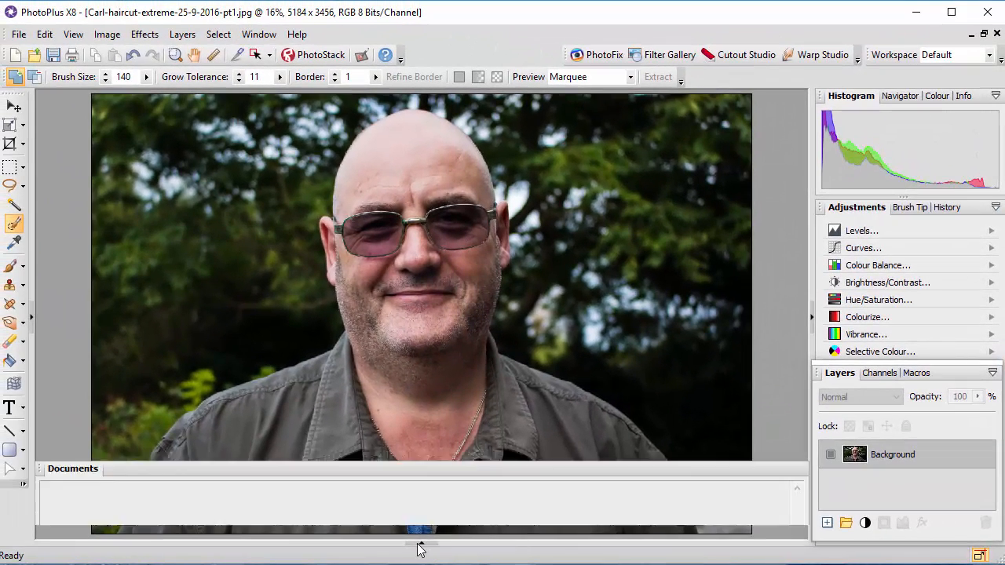
left_click(247, 477)
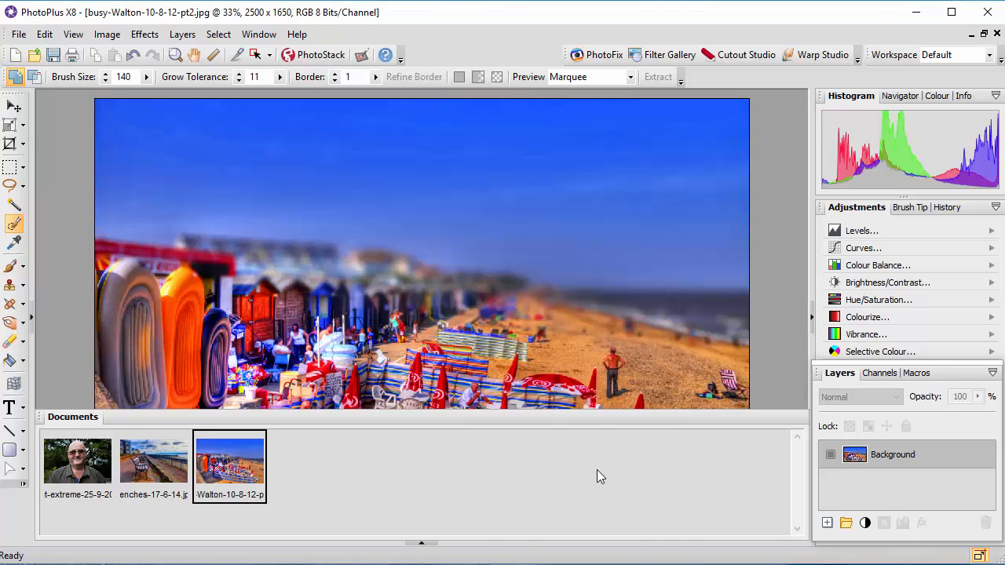